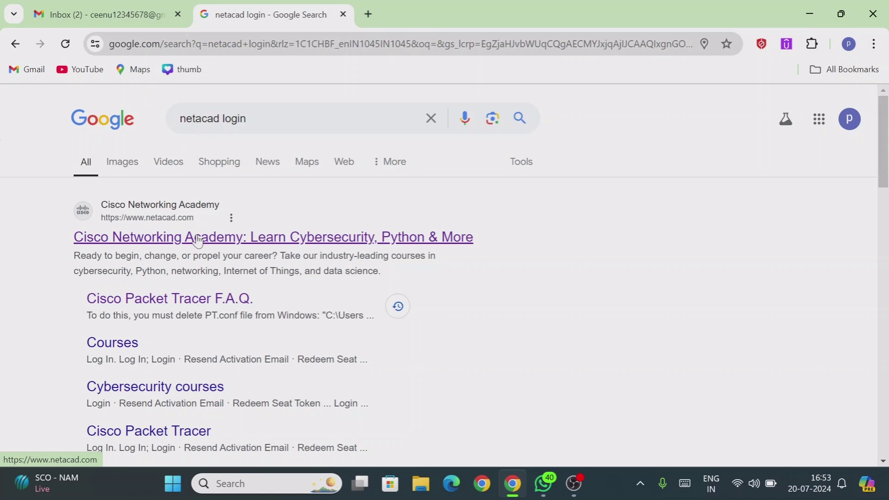
left_click(544, 489)
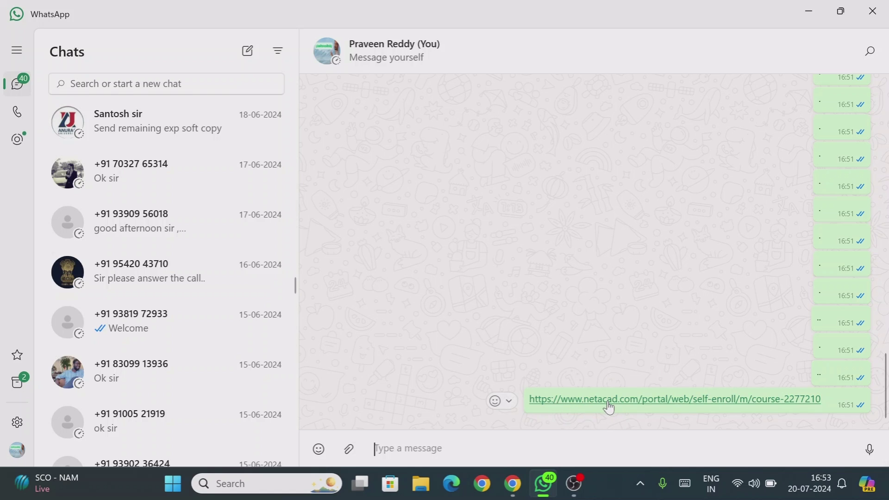
left_click(514, 485)
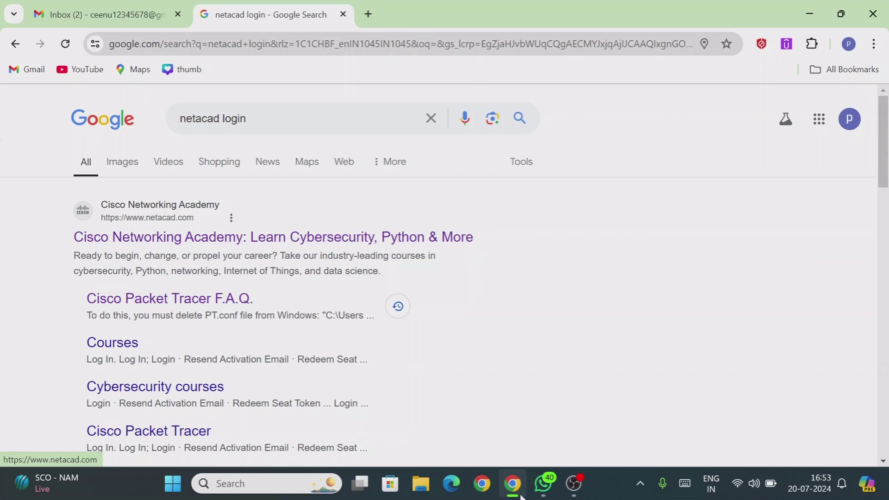
left_click(544, 483)
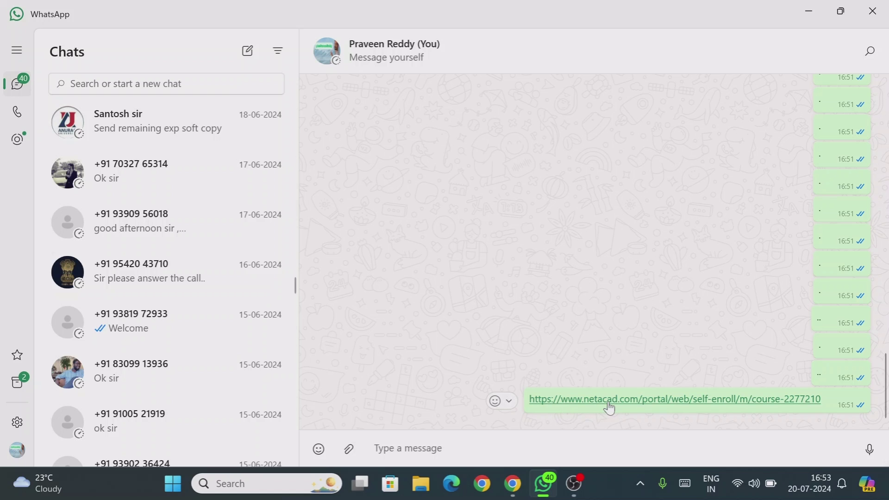
left_click(608, 399)
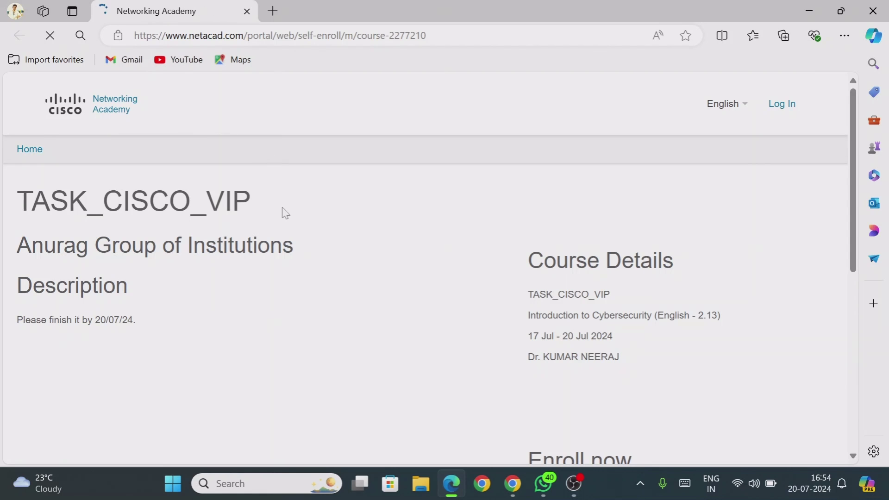
Review the TASK_CISCO_VIP course and institution details, then scroll to the Enroll now section
left_click_drag(30, 202, 252, 204)
left_click_drag(44, 245, 324, 253)
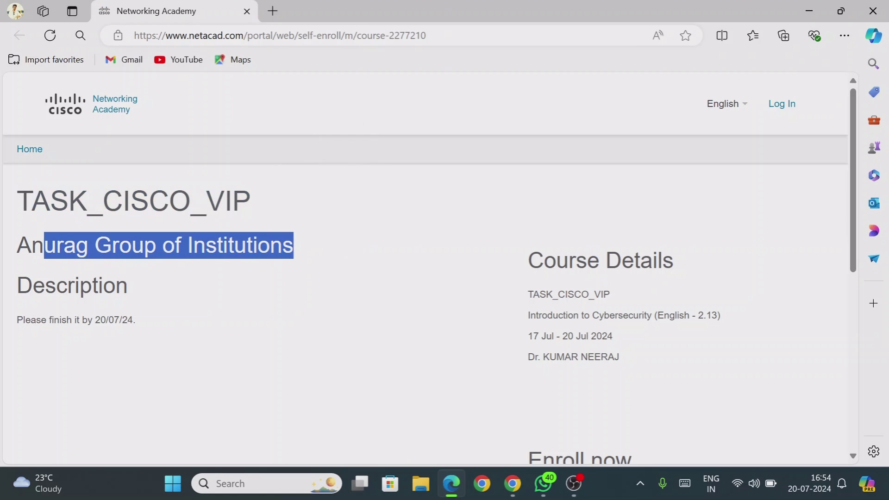
left_click_drag(45, 286, 254, 276)
left_click_drag(854, 138, 851, 259)
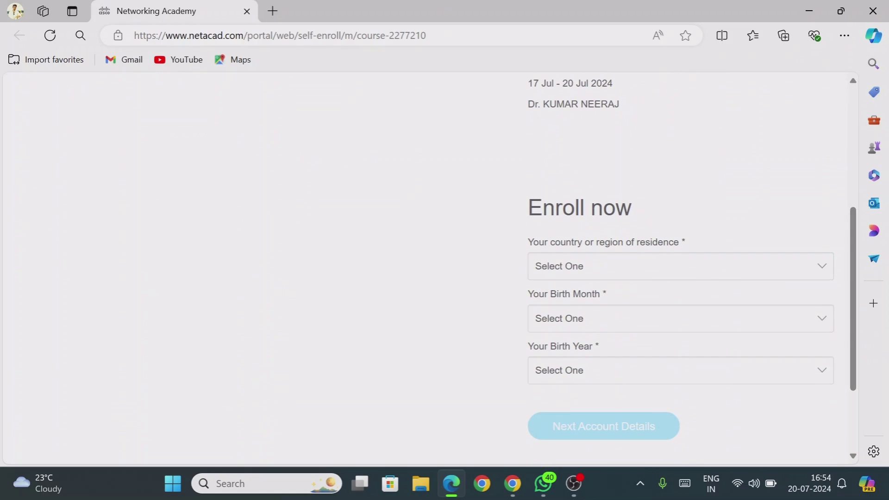
left_click_drag(498, 204, 667, 212)
Set country of residence to India and birth date to August 1971, then continue to account details
left_click(590, 272)
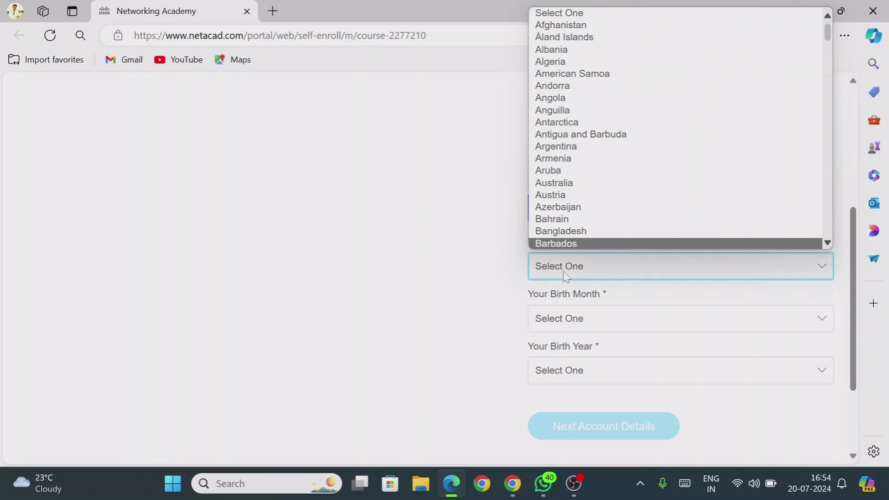
type("in")
left_click(568, 253)
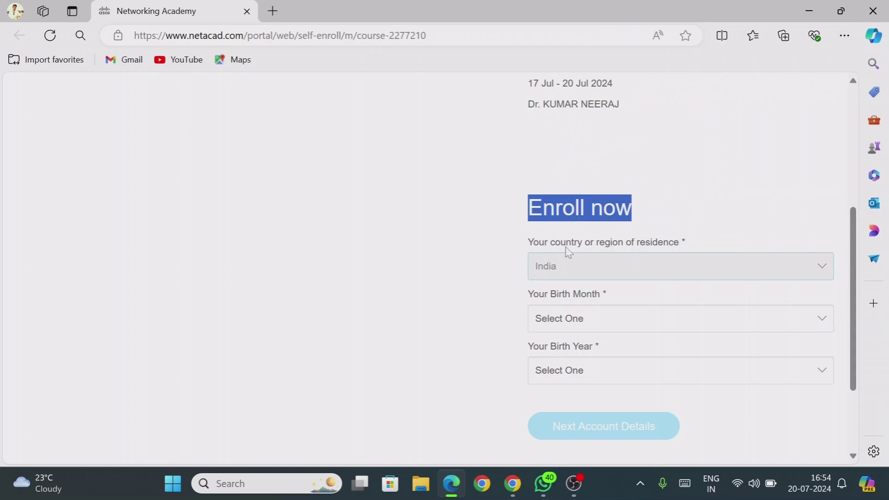
left_click(591, 320)
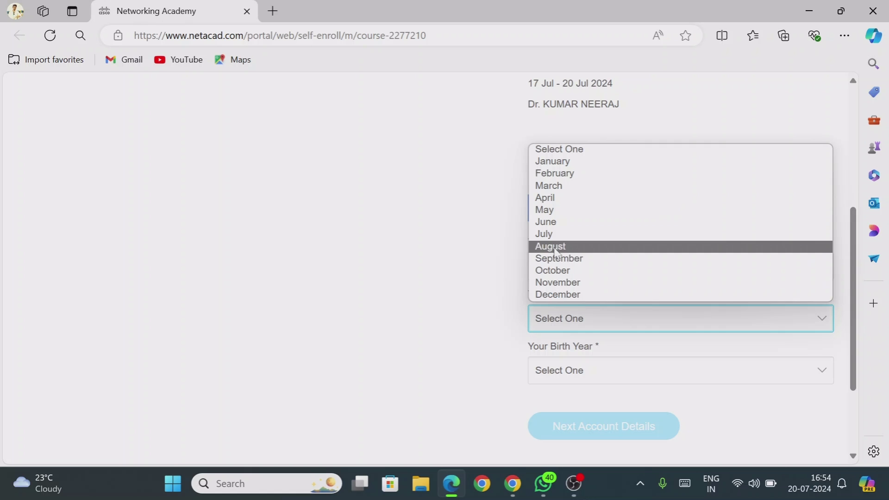
left_click(555, 250)
left_click(560, 377)
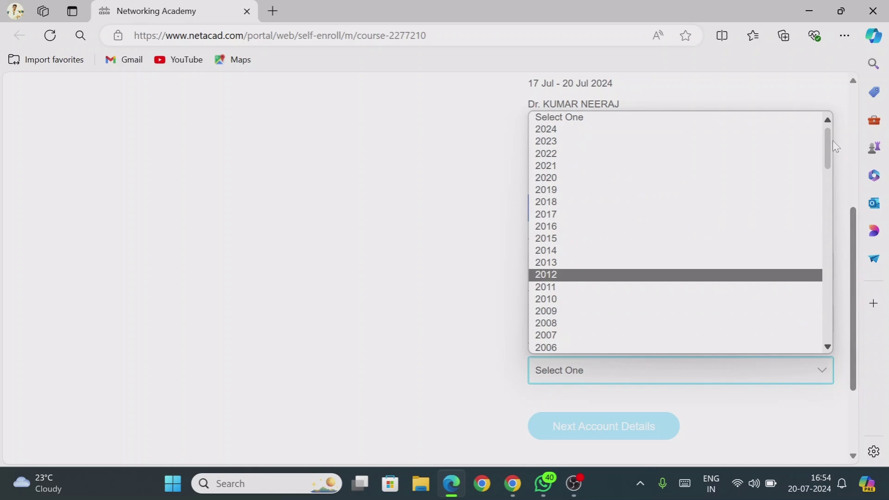
left_click_drag(829, 148, 810, 254)
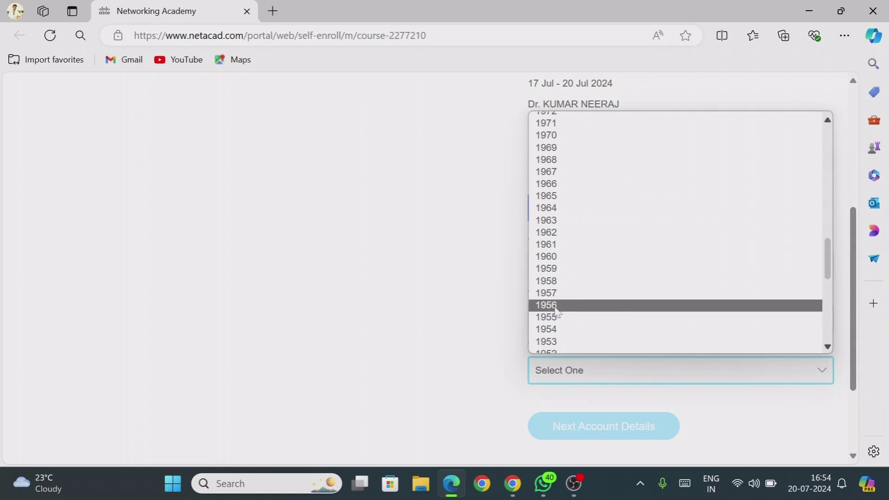
left_click(555, 123)
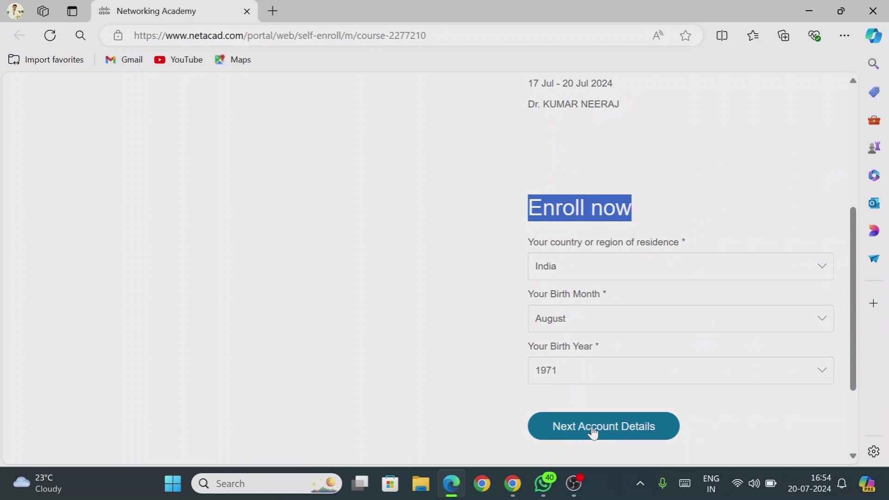
left_click(614, 426)
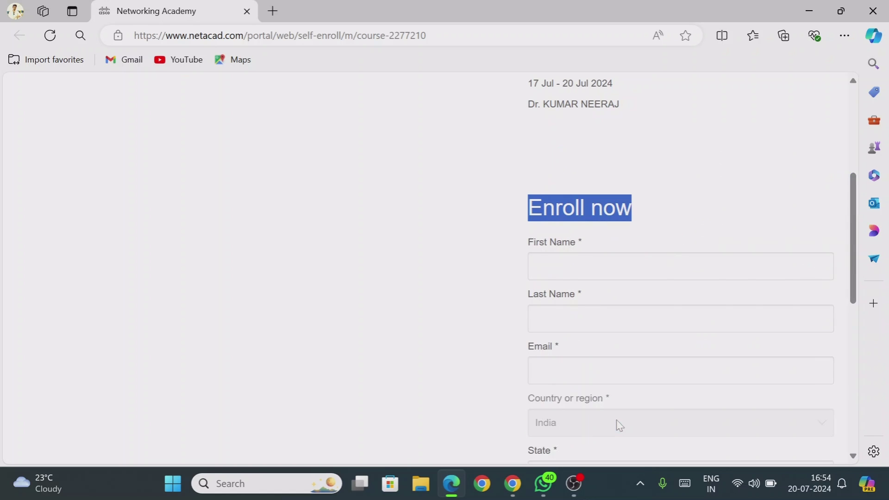
Fill in the First Name field, replacing the initially typed 'cisco vip'
scroll(857, 240, "down", 3)
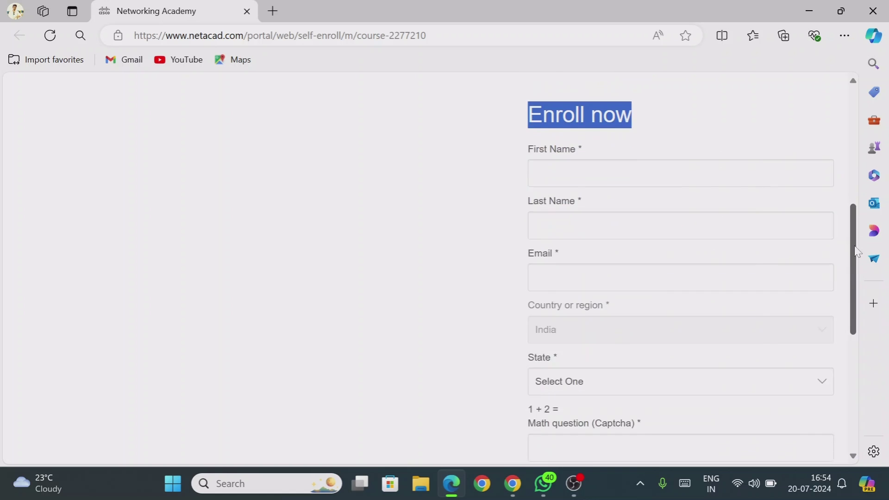
left_click(536, 138)
type("cisco vi")
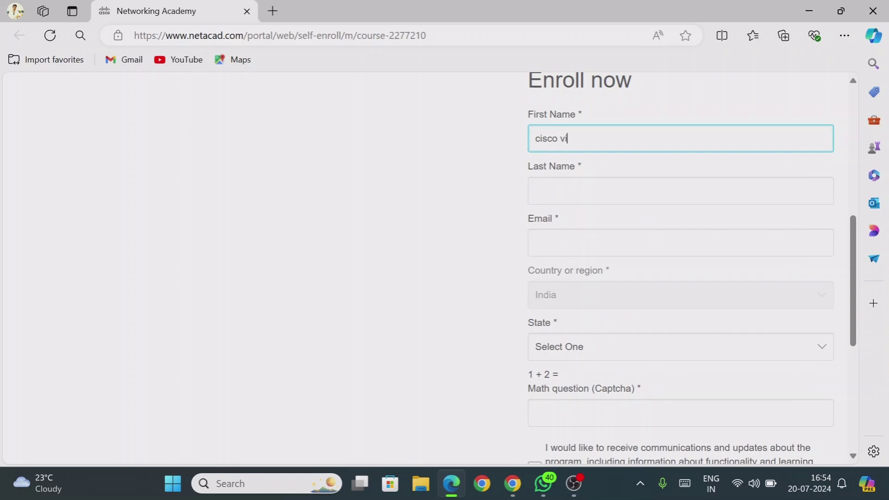
type("p")
left_click_drag(575, 139, 530, 138)
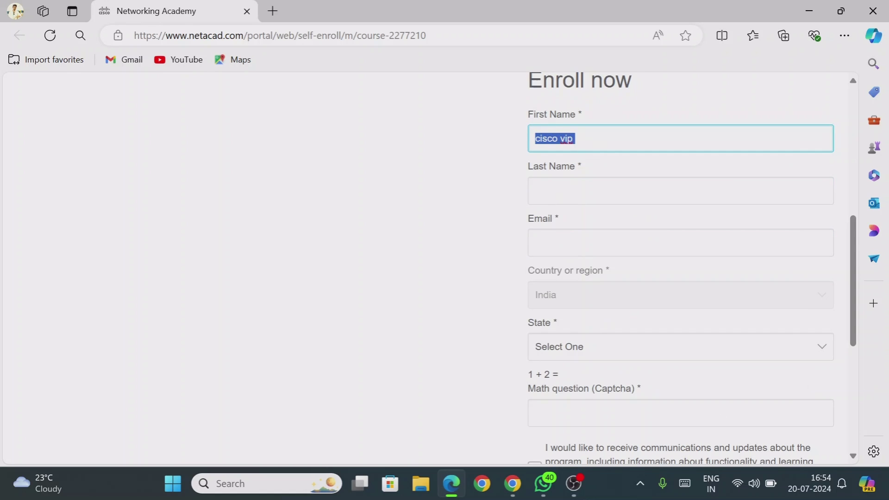
key("BackSpace")
type("abc")
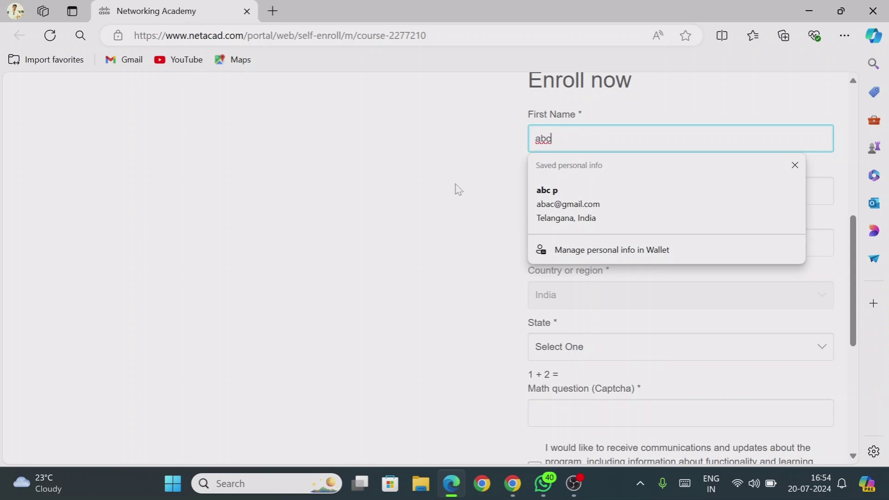
Fill in the Last Name field and the account e-mail address
key("Tab")
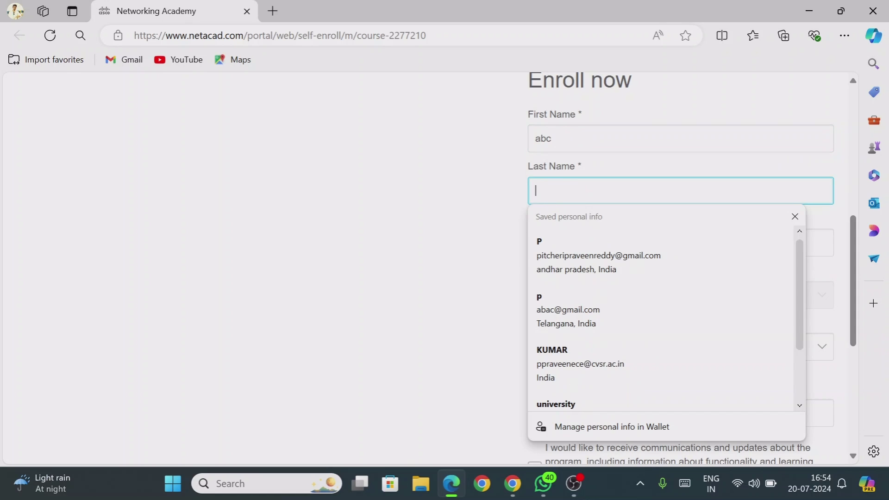
type("last")
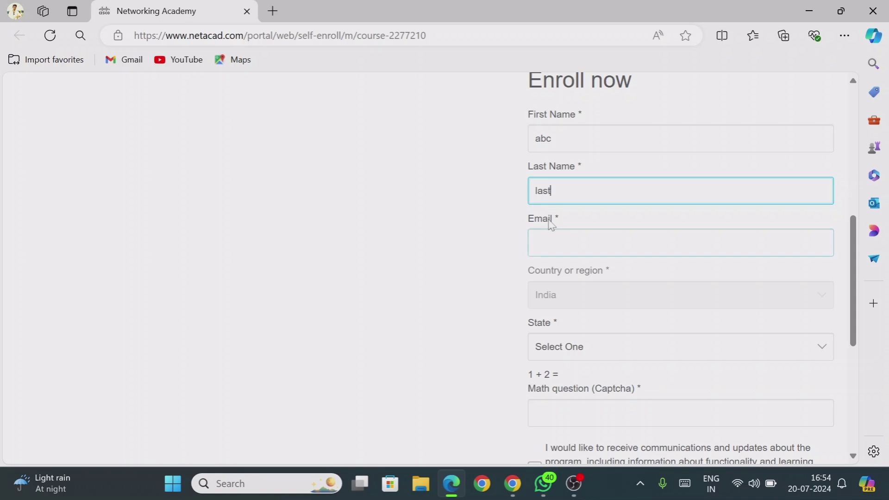
key("Tab")
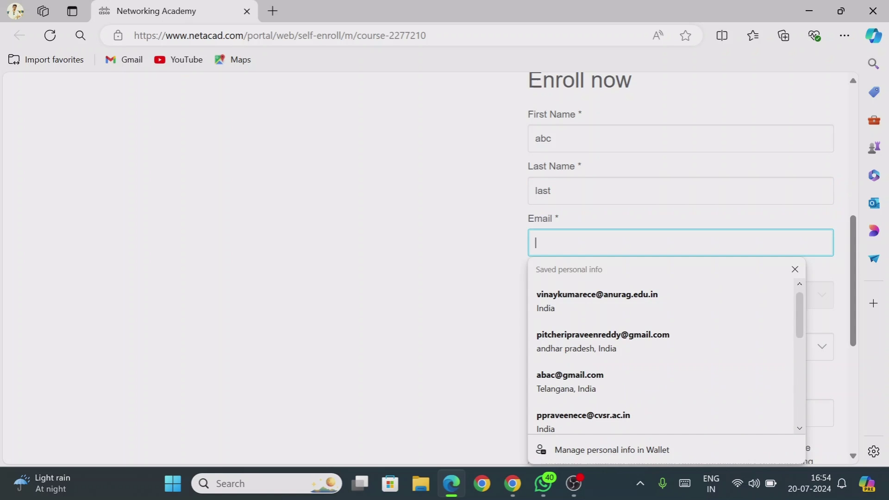
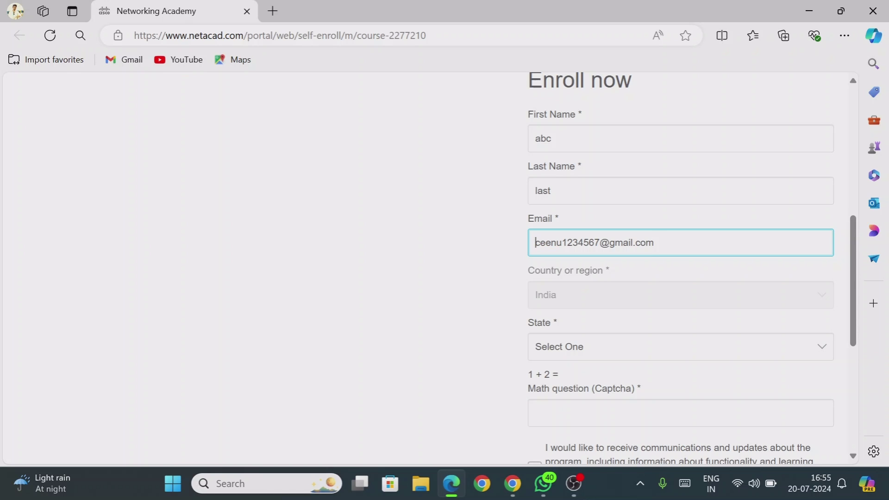
key("ctrl+a")
key("Right")
Choose Telangana as the state, answer the captcha with 3, accept communications, and submit
left_click(578, 303)
left_click(574, 348)
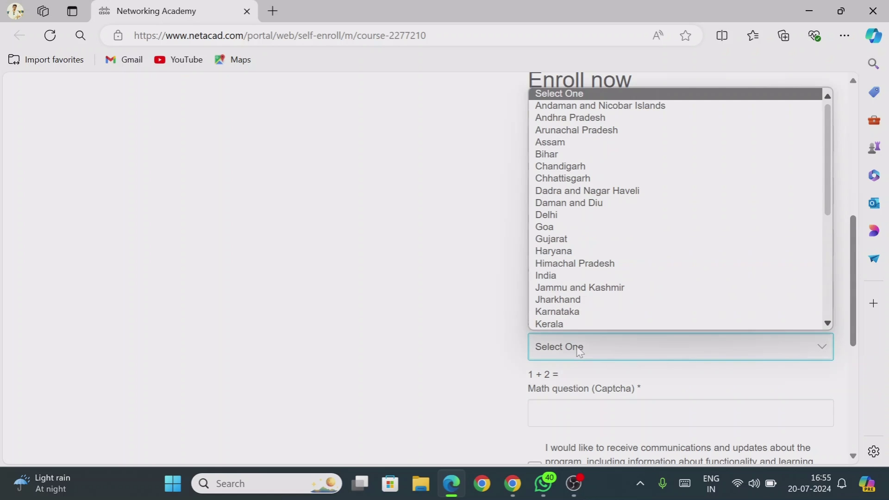
type("te")
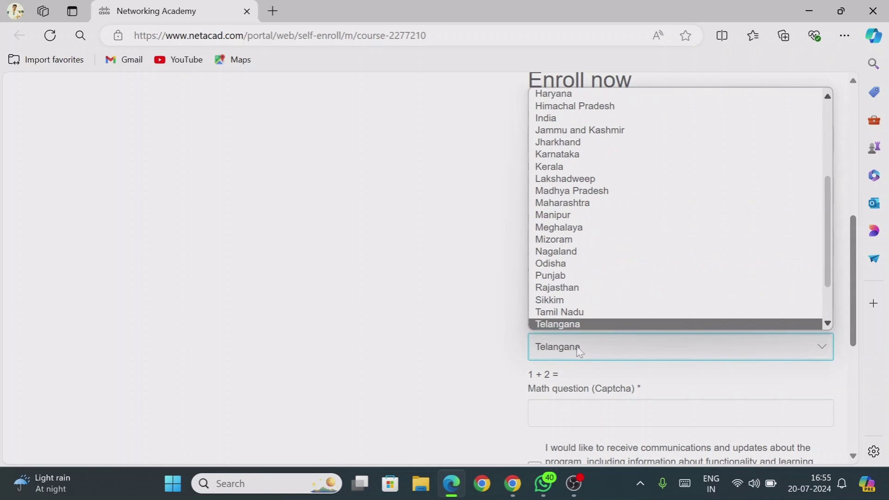
left_click(592, 327)
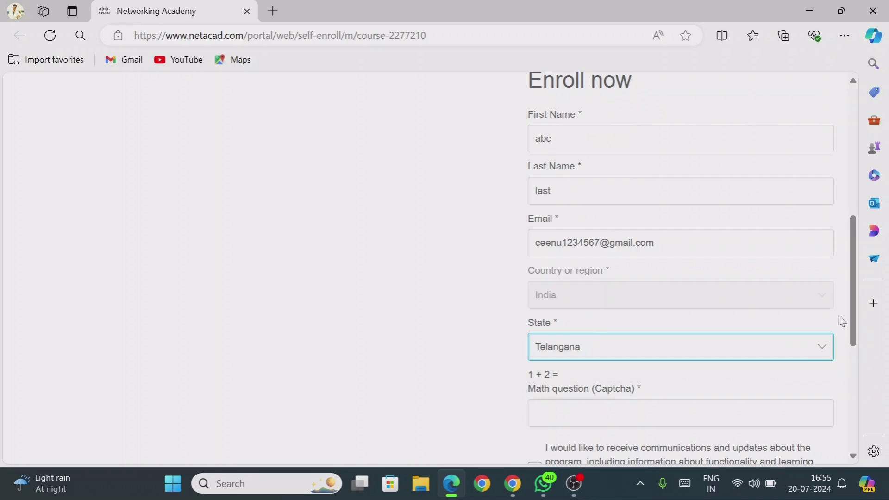
scroll(854, 291, "down", 5)
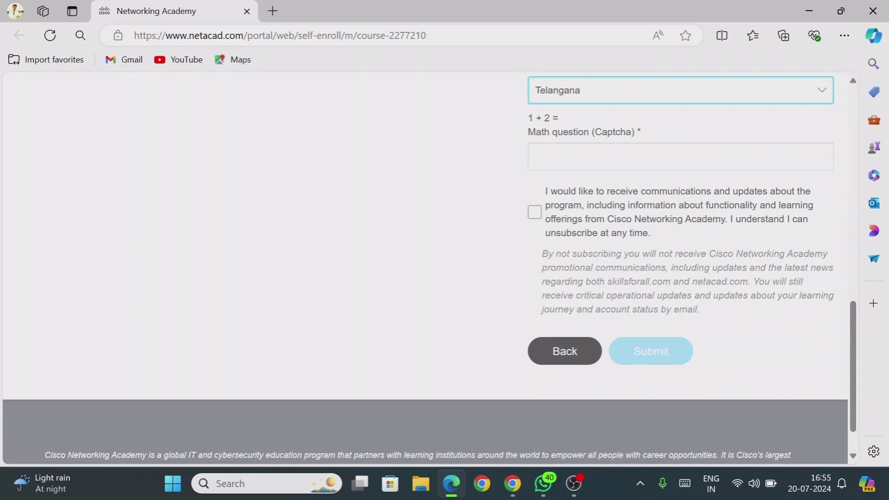
left_click(535, 157)
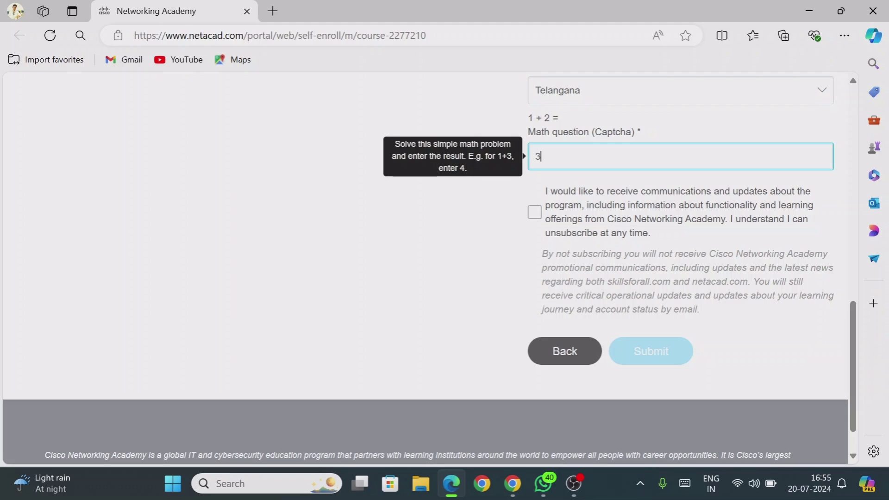
left_click(535, 216)
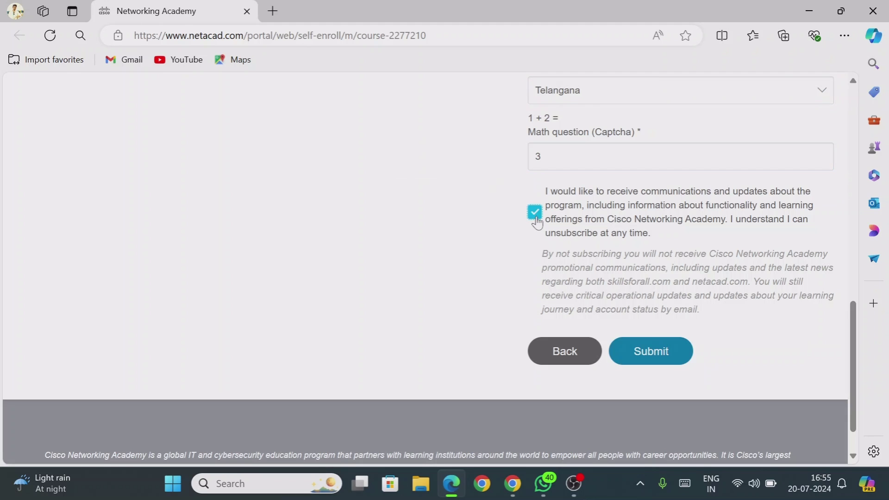
left_click(644, 351)
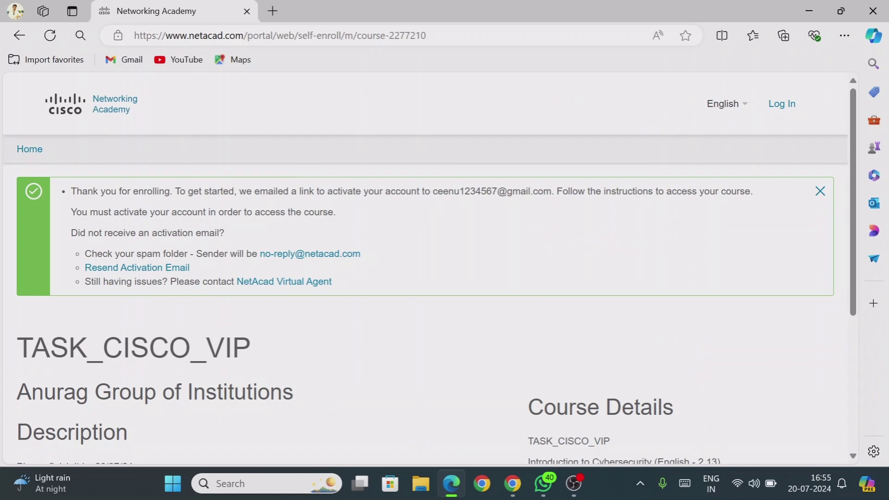
Read the activation-link confirmation message, then return to the Chrome window with netacad login results
left_click_drag(438, 191, 551, 191)
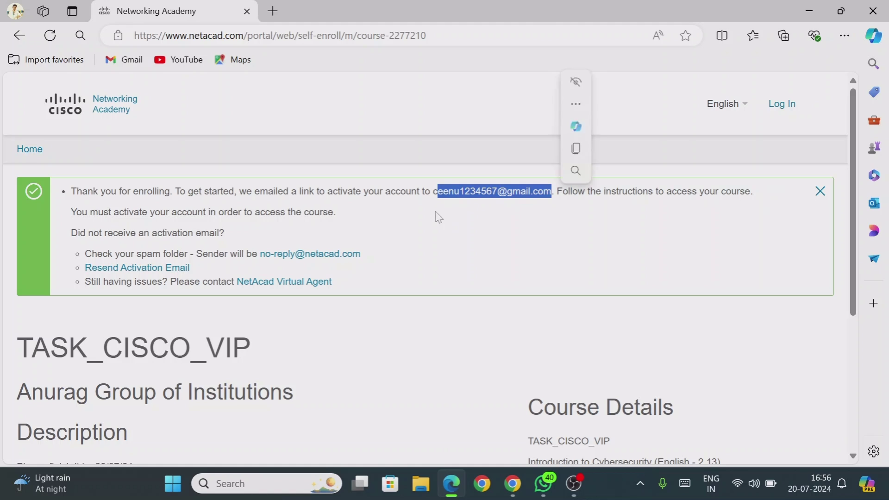
left_click_drag(433, 191, 497, 191)
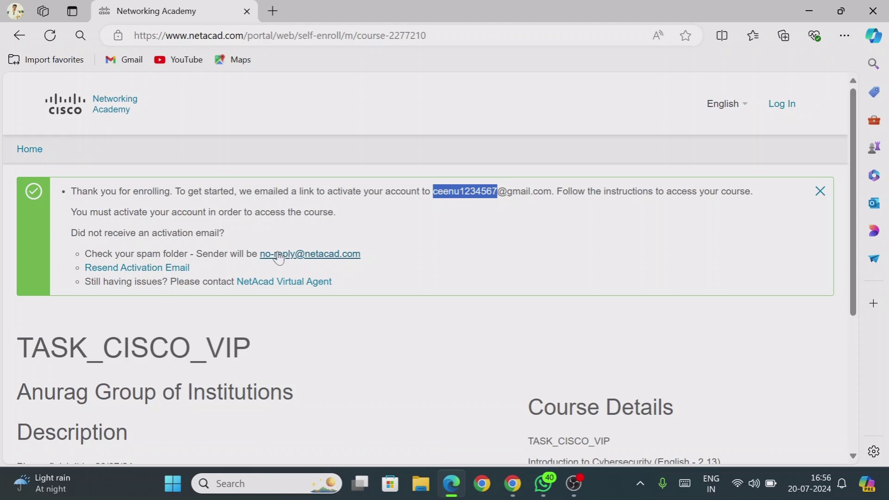
left_click_drag(83, 191, 333, 191)
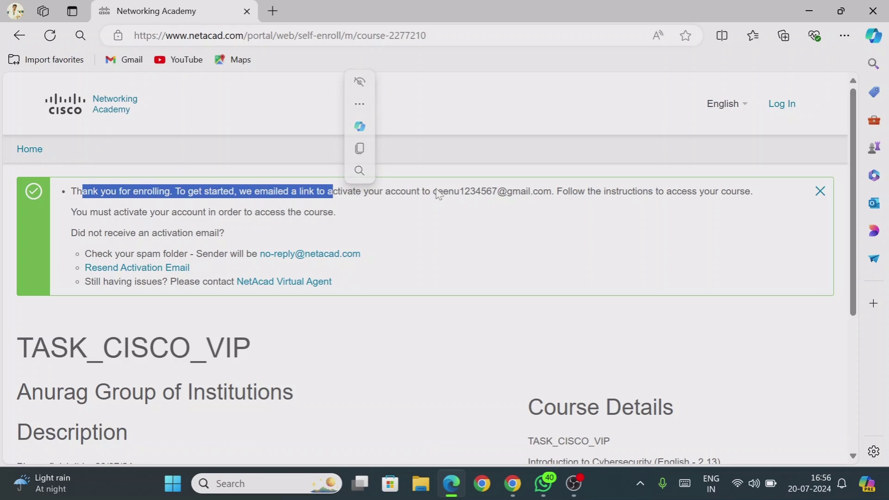
left_click_drag(430, 191, 543, 191)
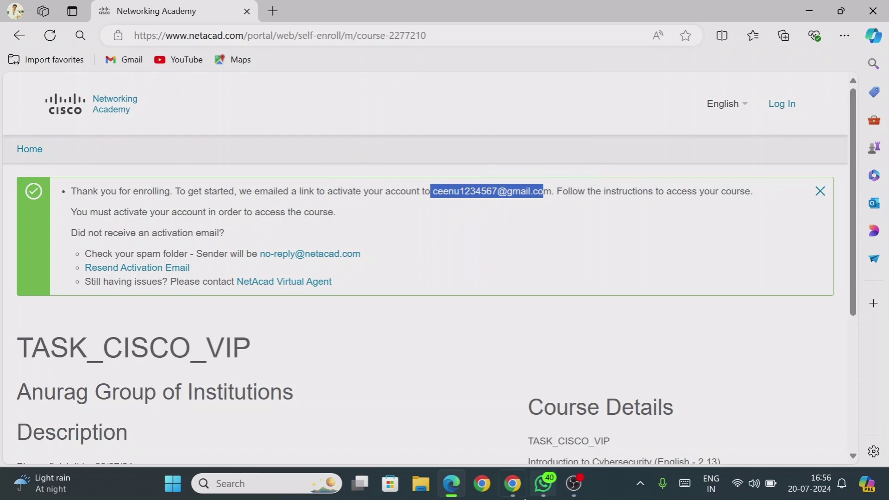
left_click(512, 483)
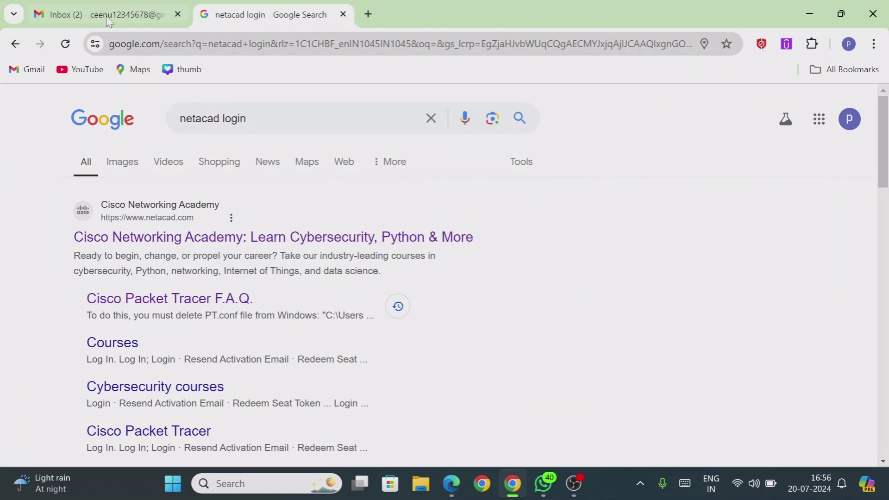
Refresh the Gmail inbox and open the 'Welcome to Networking Academy: Activate Your Account' email
left_click(107, 15)
left_click(863, 109)
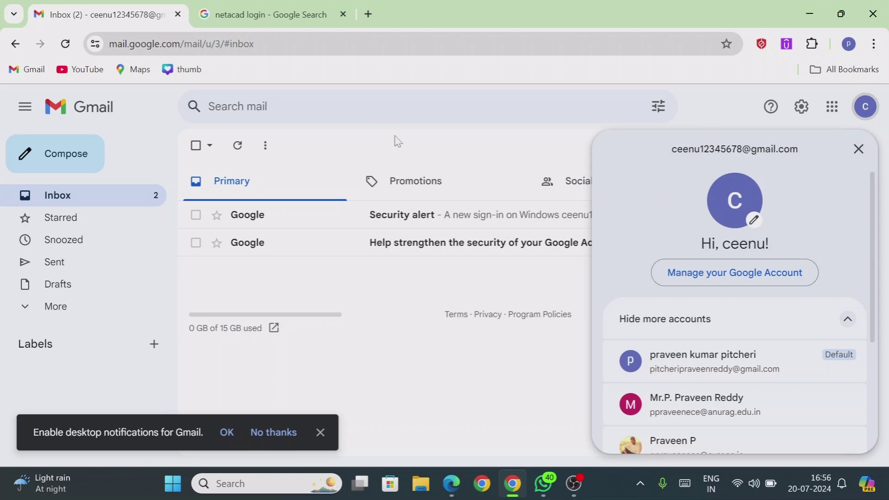
left_click(391, 139)
left_click(237, 146)
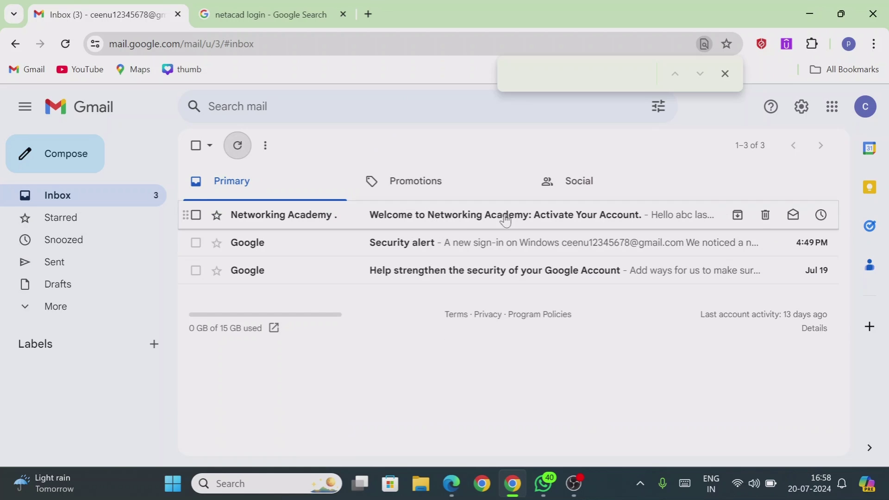
left_click(479, 222)
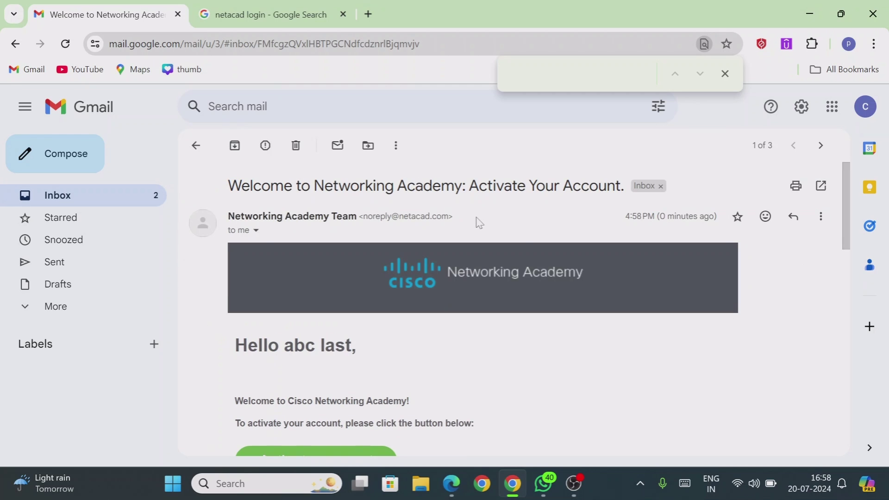
Read through the email's greeting and account activation instructions
left_click_drag(843, 175, 846, 217)
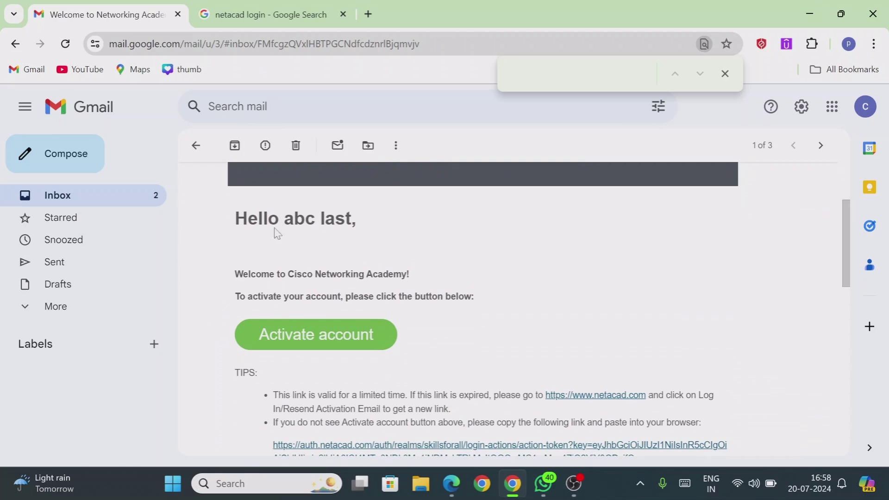
left_click_drag(284, 219, 315, 219)
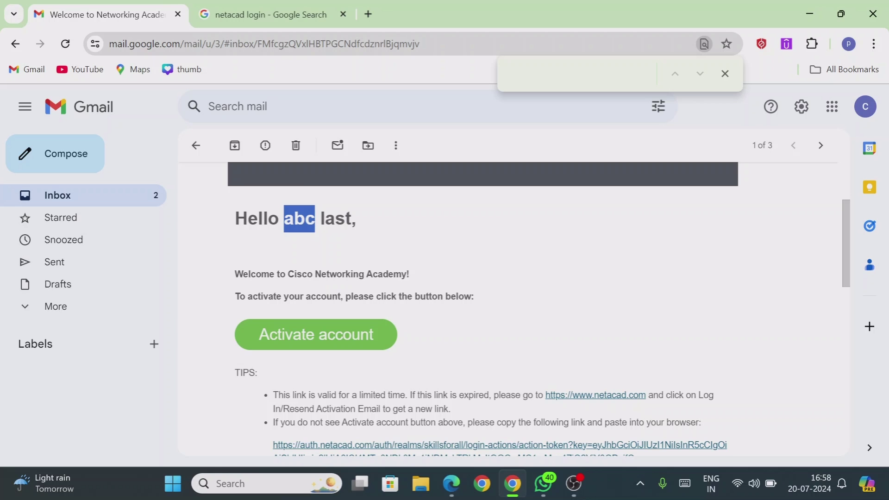
left_click_drag(234, 296, 457, 296)
left_click_drag(846, 222, 842, 237)
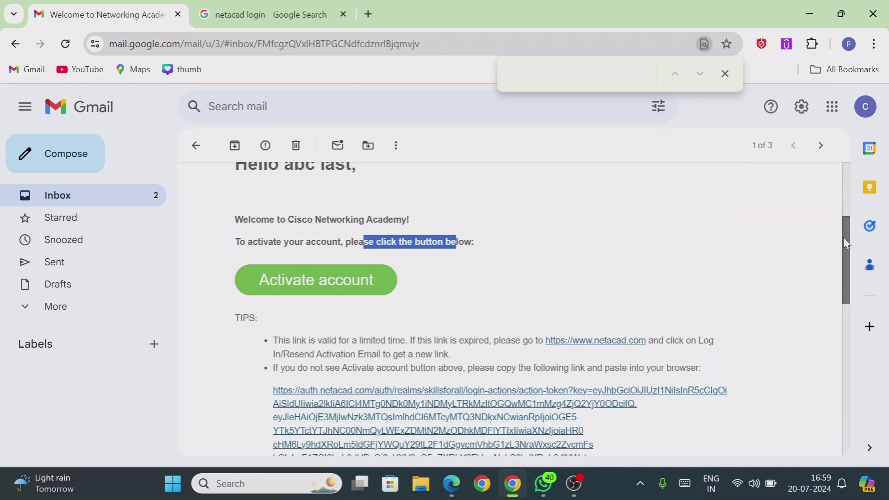
Activate the account from the email and proceed to the Setup your password form
left_click(284, 284)
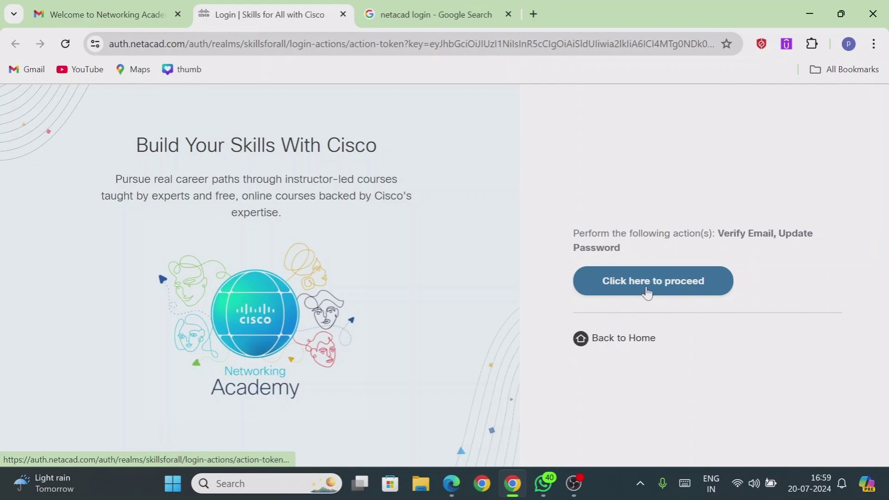
left_click(647, 291)
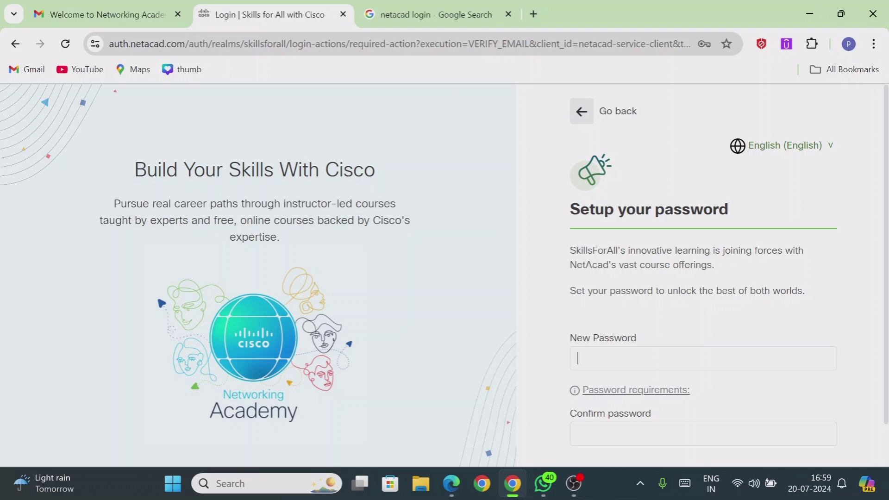
Enter the new account password, confirm it, and submit the form
left_click(579, 358)
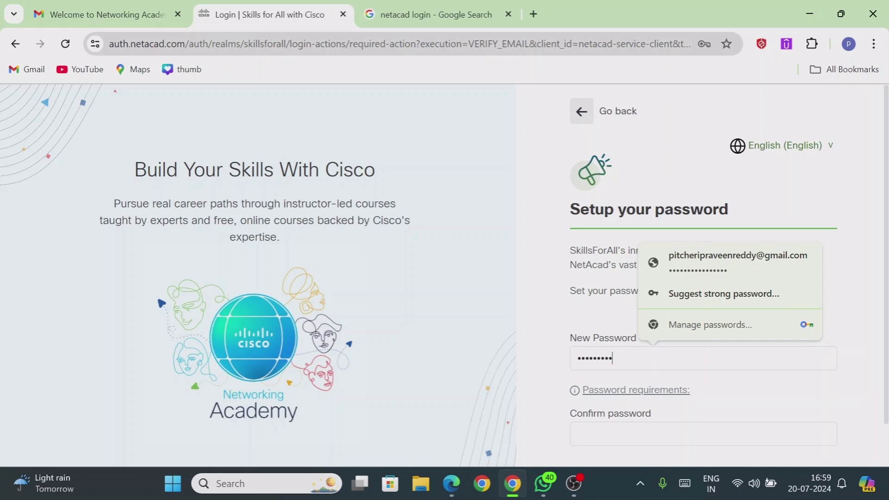
key("Tab")
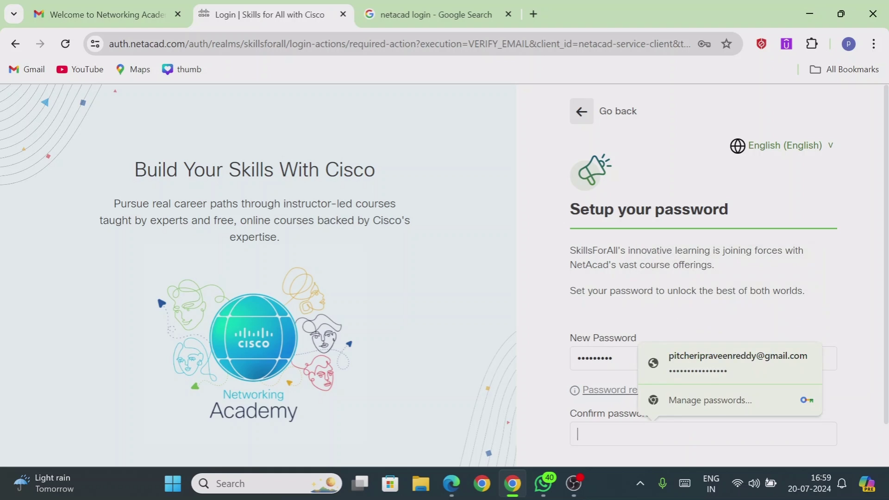
type("••")
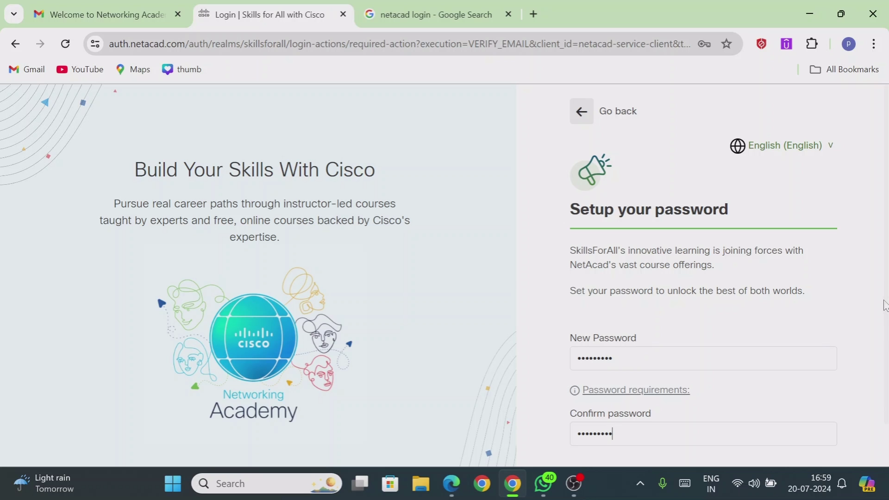
scroll(884, 324, "down", 1)
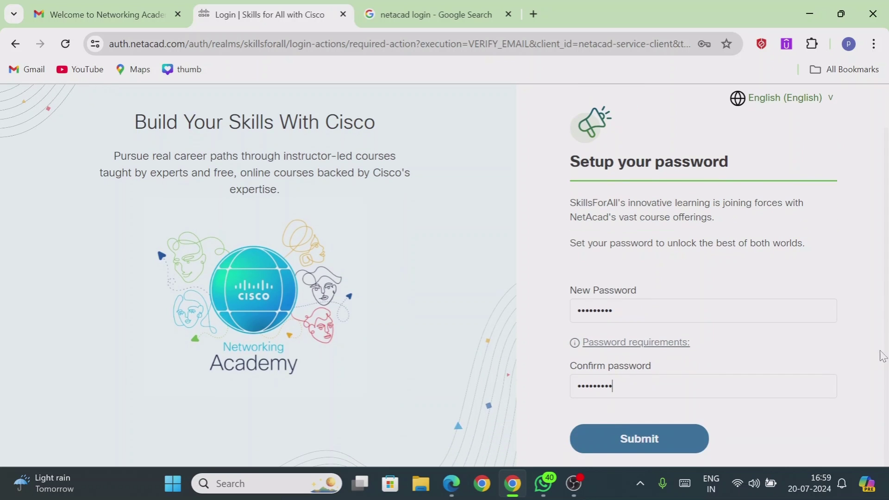
left_click(665, 449)
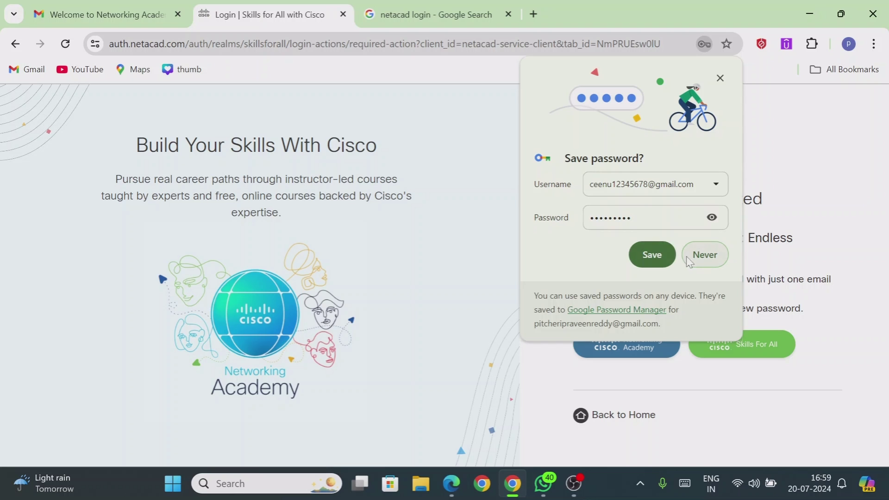
Save the new password in Chrome, review 'Your Account Is Updated', then return to the activation email
left_click(659, 256)
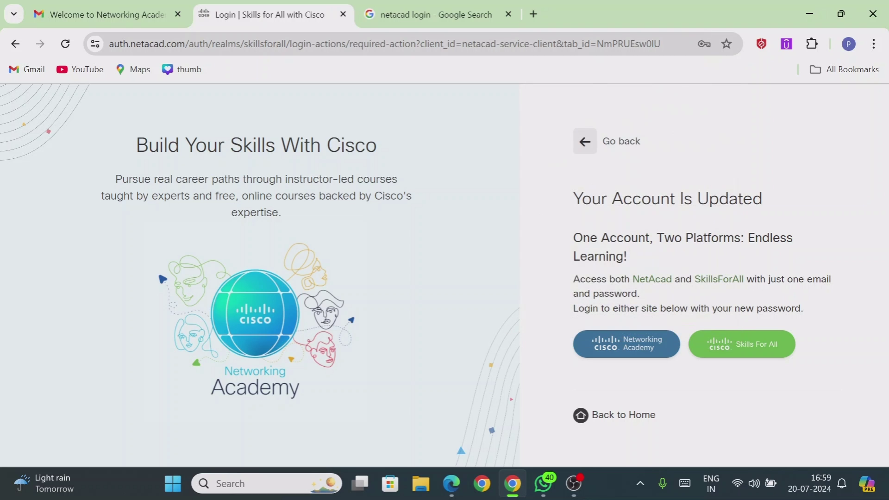
left_click_drag(612, 199, 752, 199)
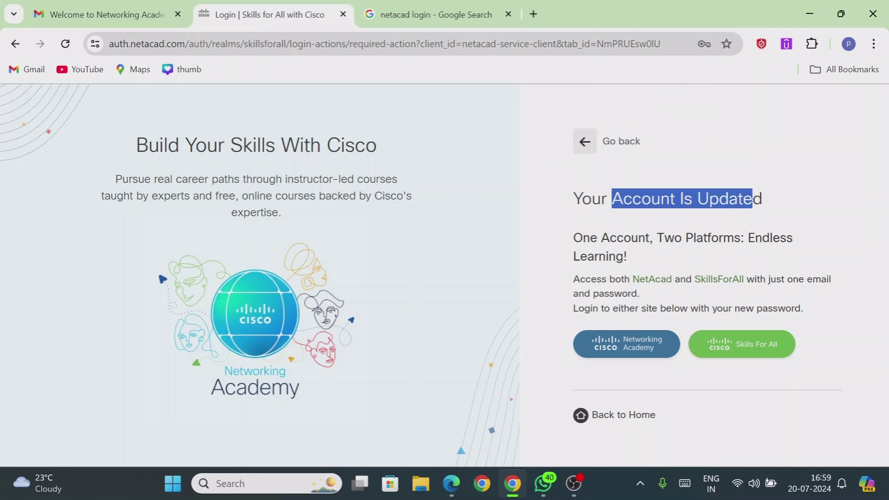
left_click(559, 267)
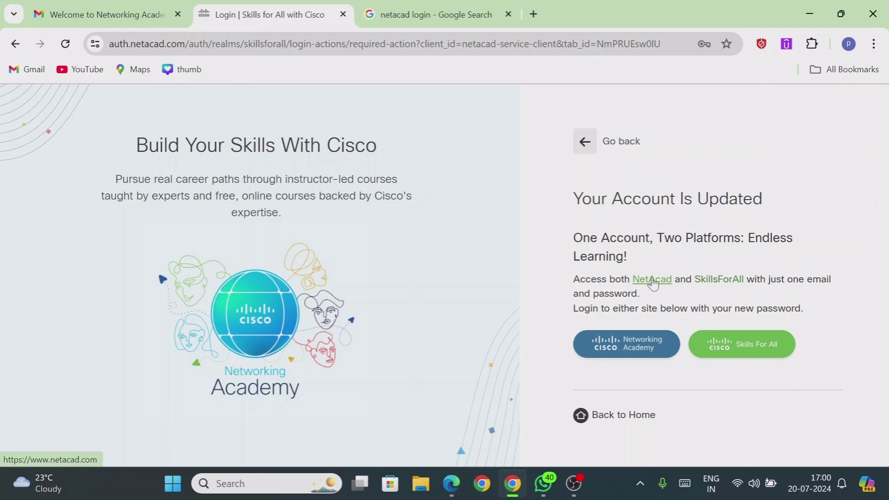
key("ctrl+Page_Up")
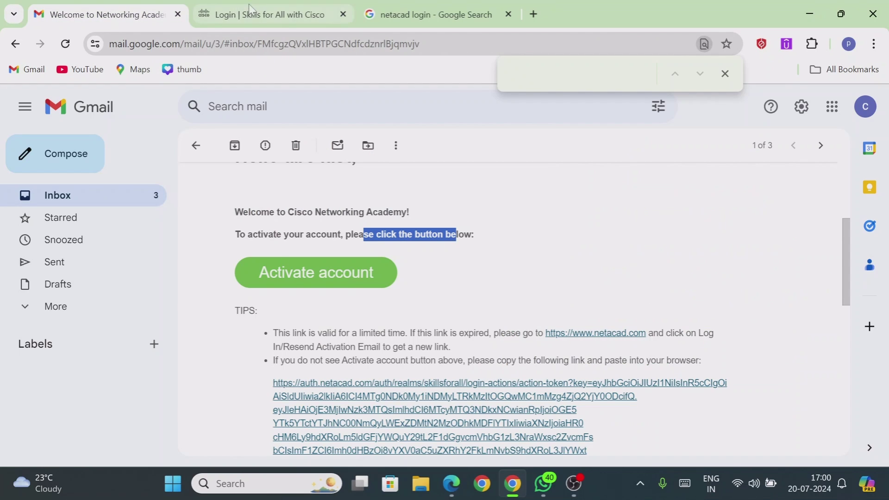
Go back to the Cisco account-updated page and follow the Networking Academy button to the login page
left_click(256, 14)
left_click(631, 350)
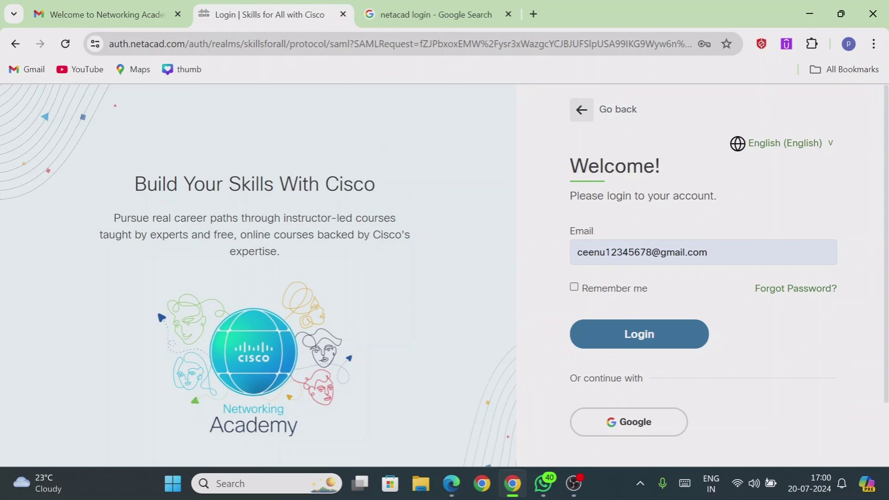
Log in to NetAcad with the account e-mail and the browser's saved password
left_click(646, 339)
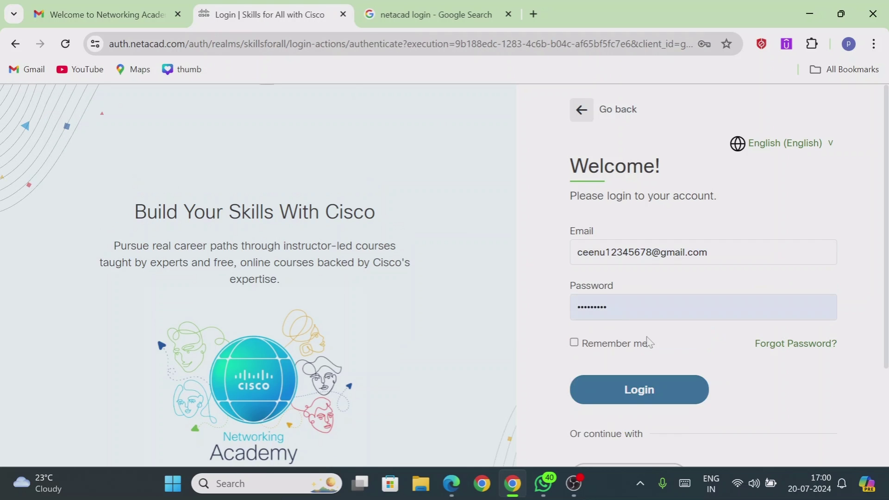
left_click(656, 391)
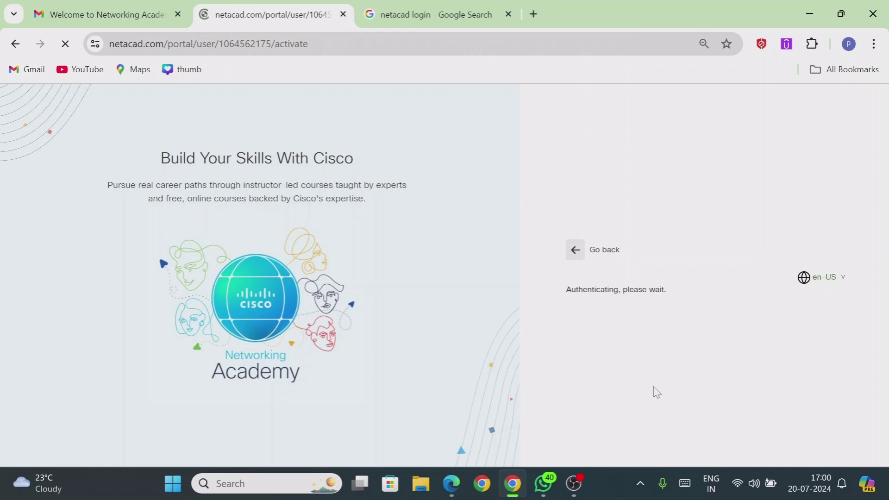
Agree to provide more personal information and set Gender to Male
left_click(841, 190)
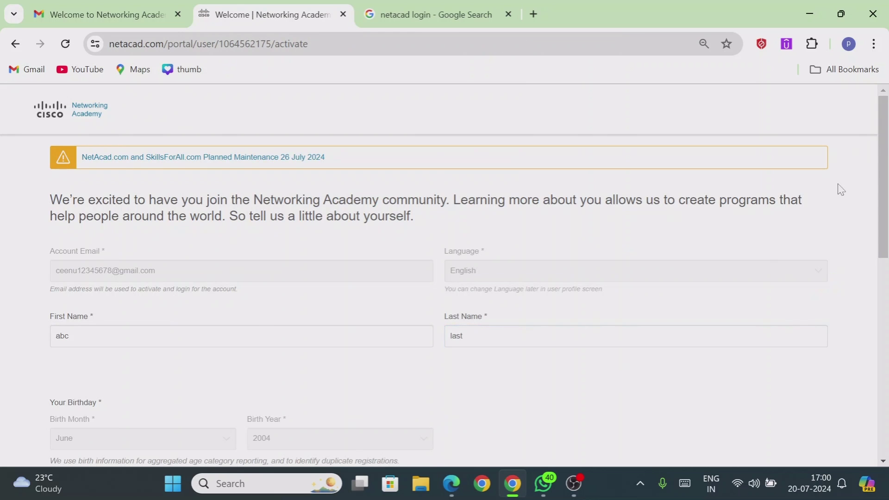
left_click_drag(886, 136, 886, 262)
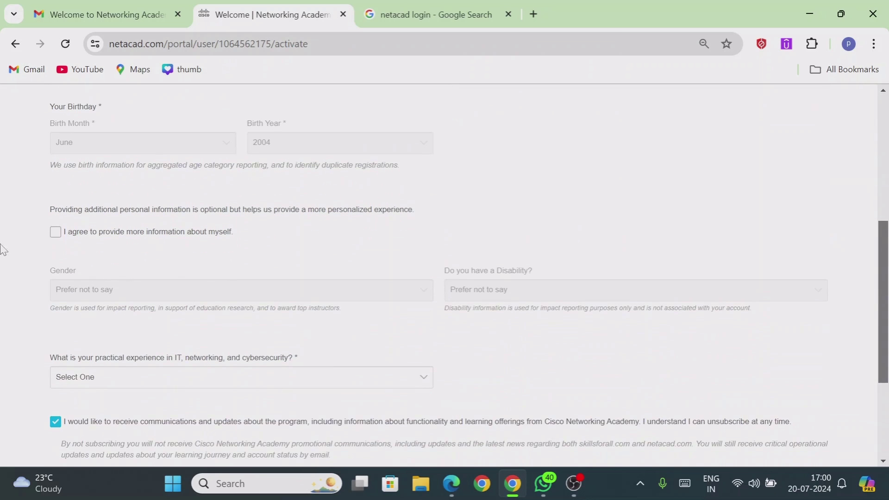
left_click(56, 232)
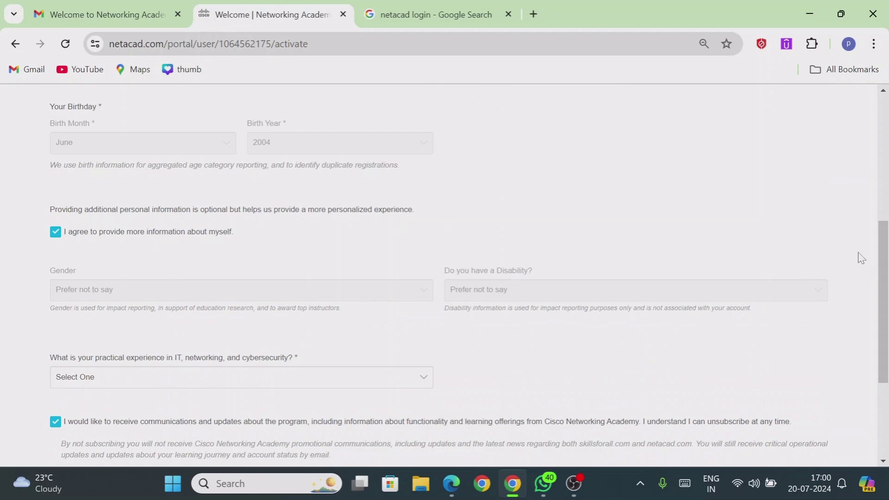
left_click_drag(885, 252, 823, 263)
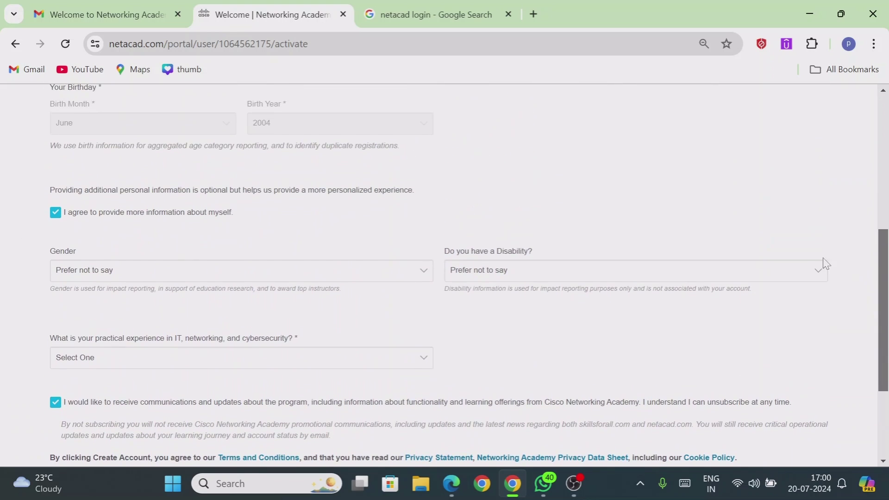
left_click(414, 275)
left_click(236, 305)
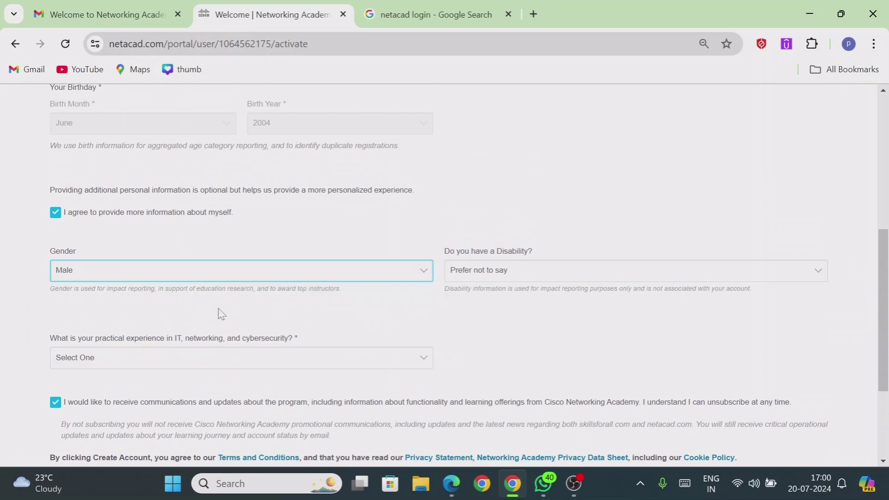
Set Disability to No and practical experience to None, then create the account
left_click(547, 272)
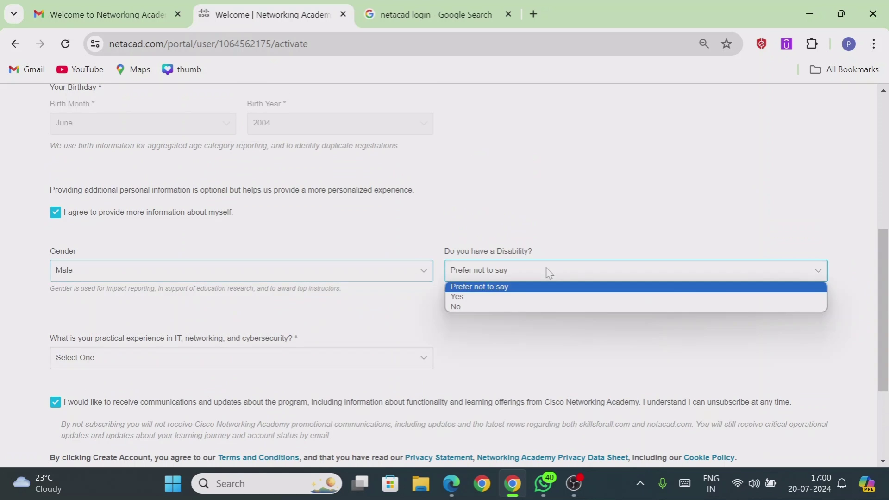
left_click(483, 307)
left_click_drag(883, 253, 856, 259)
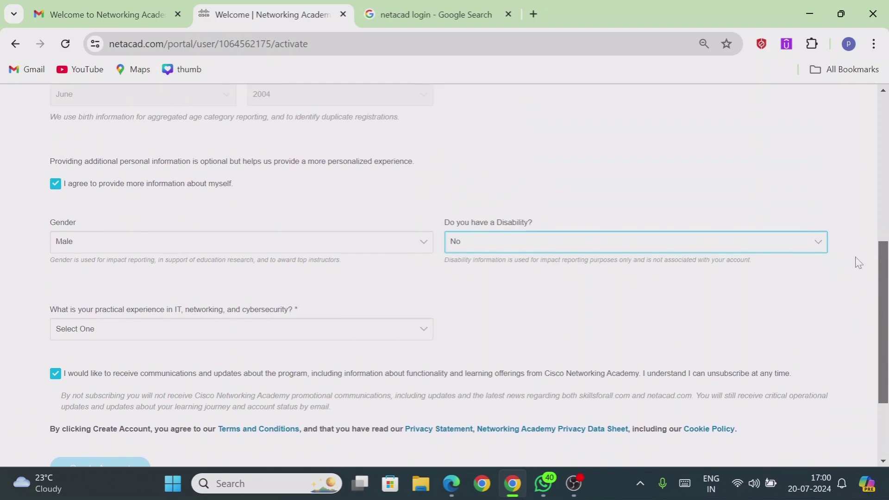
left_click(134, 350)
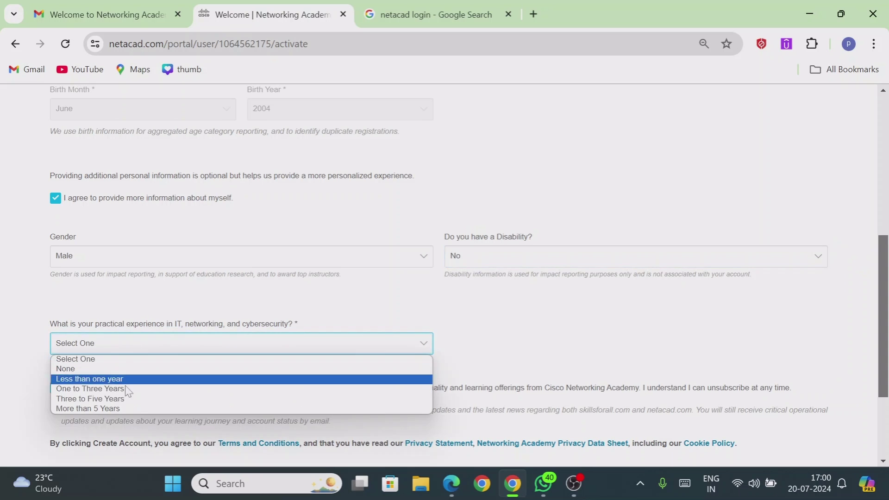
left_click(100, 370)
left_click_drag(884, 283, 884, 350)
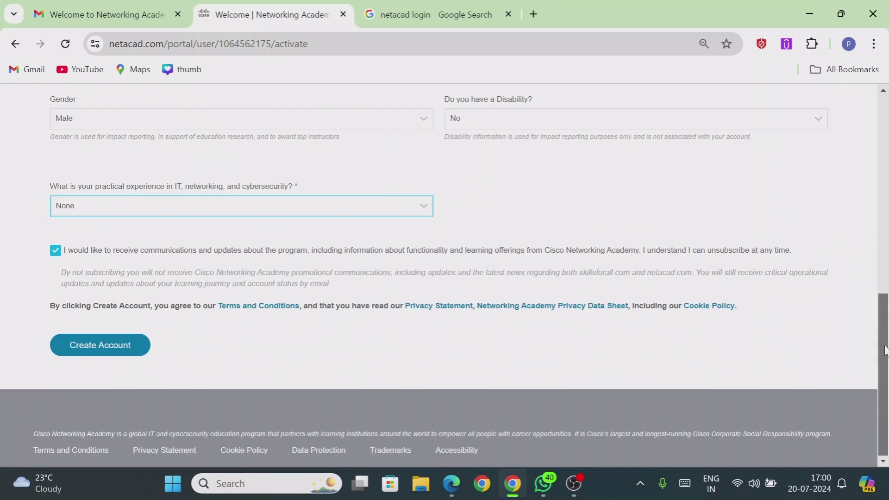
left_click(108, 357)
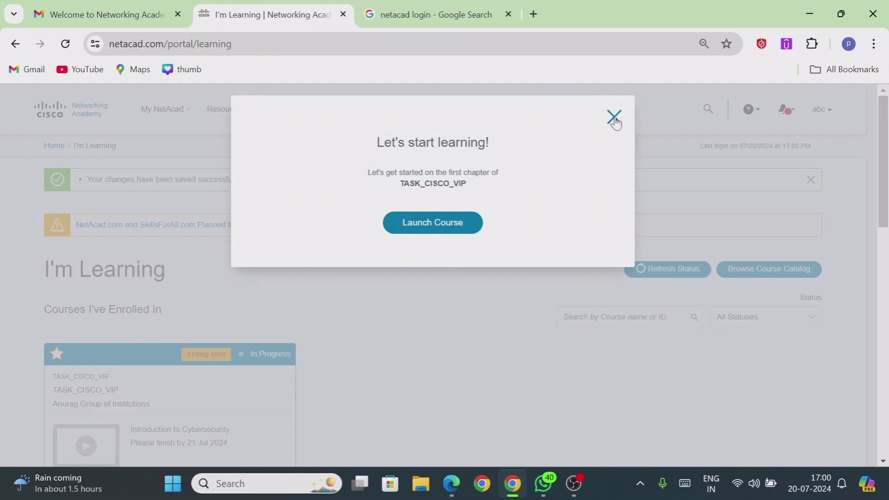
Dismiss the 'Let's start learning!' popup and check the TASK_CISCO_VIP course card
left_click(615, 119)
scroll(881, 224, "down", 2)
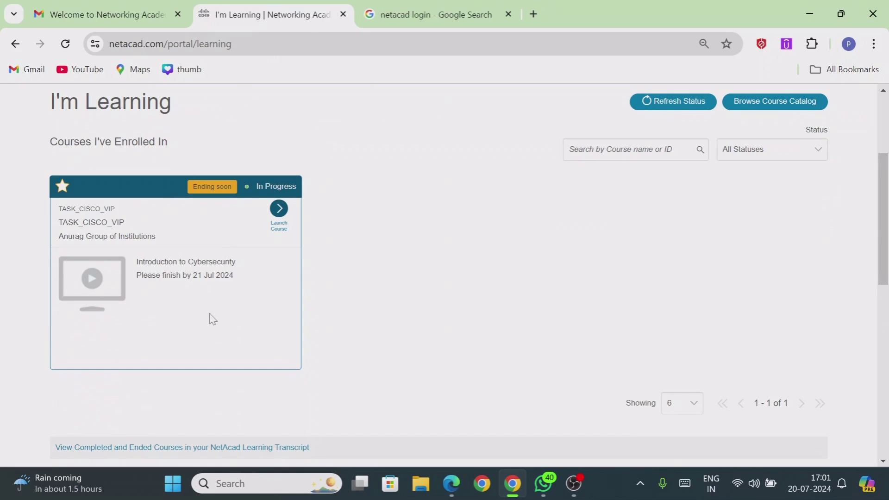
scroll(883, 209, "up", 1)
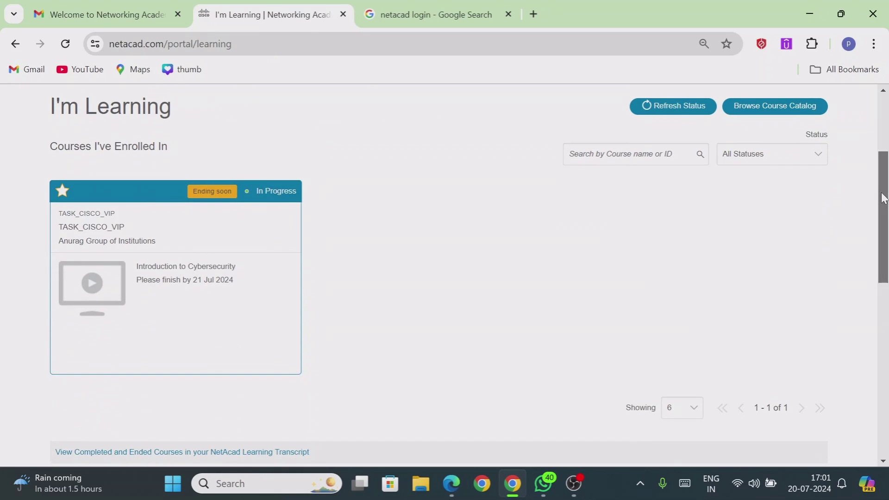
left_click(543, 483)
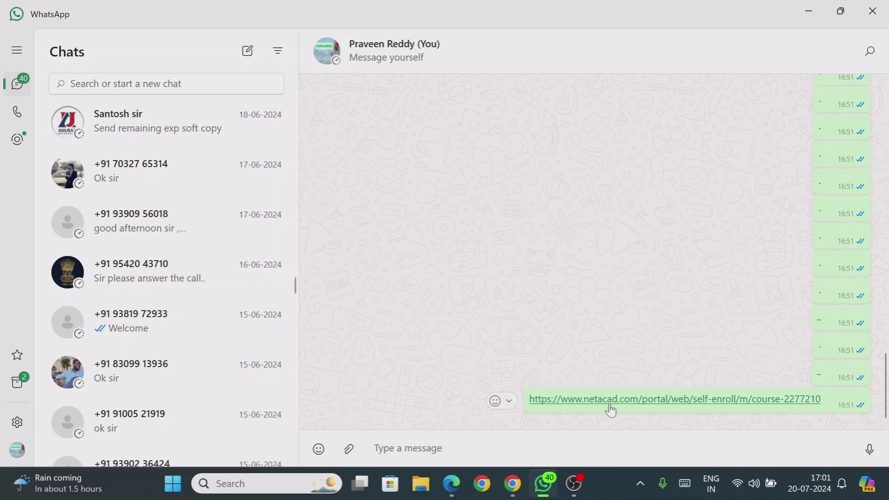
left_click(796, 10)
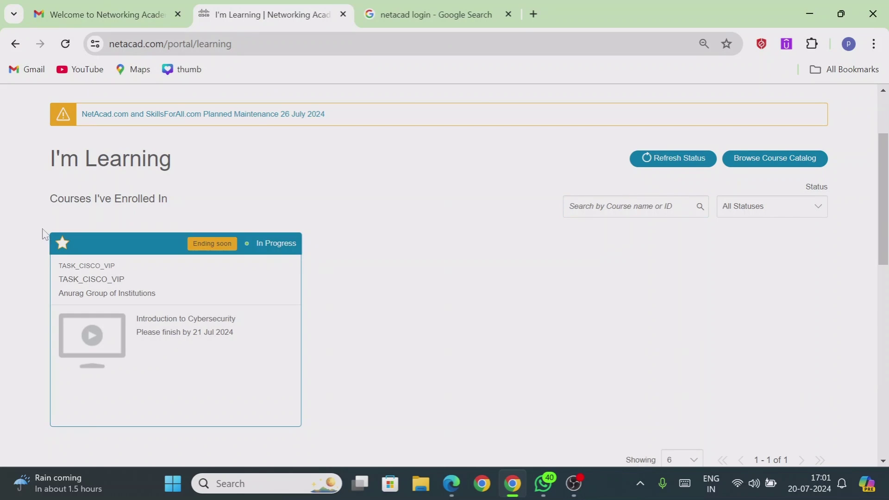
Launch the TASK_CISCO_VIP course from its card on the dashboard
mouse_move(206, 351)
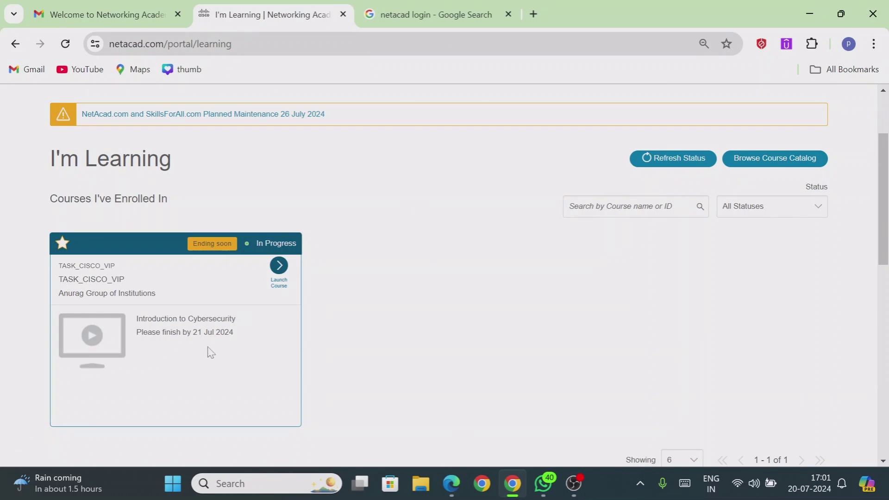
left_click(279, 269)
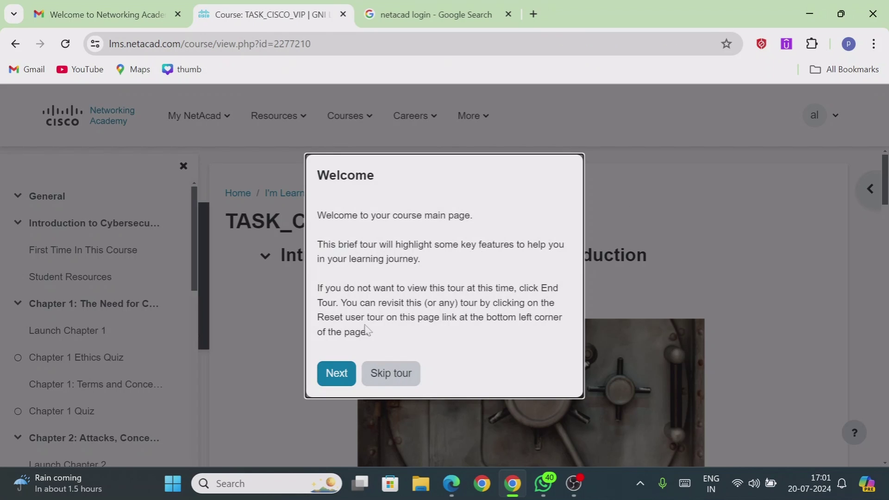
Skip the welcome tour and browse the course sections down to the locked Final Exam and back
left_click(381, 379)
left_click_drag(885, 183, 867, 389)
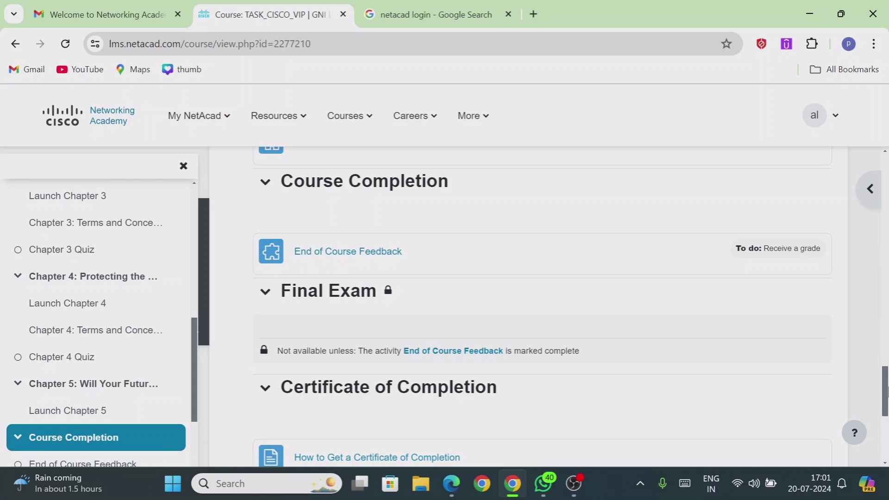
scroll(389, 304, "down", 2)
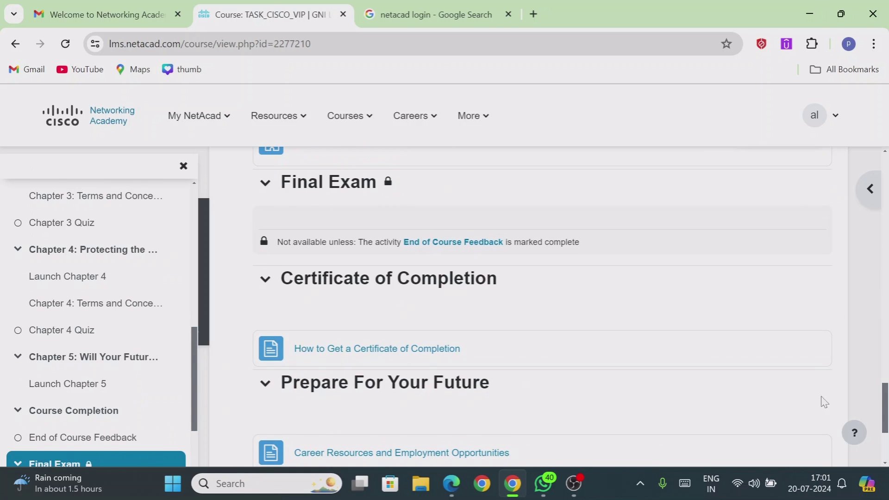
left_click_drag(884, 396, 866, 172)
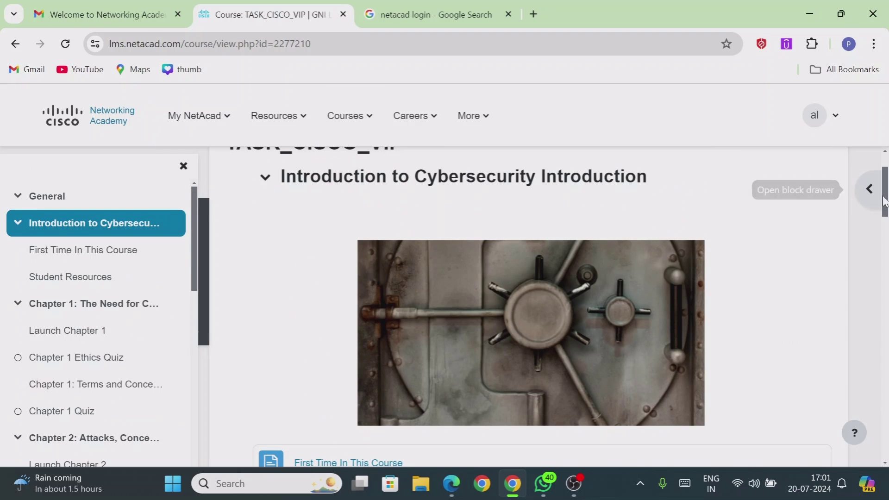
scroll(873, 171, "up", 2)
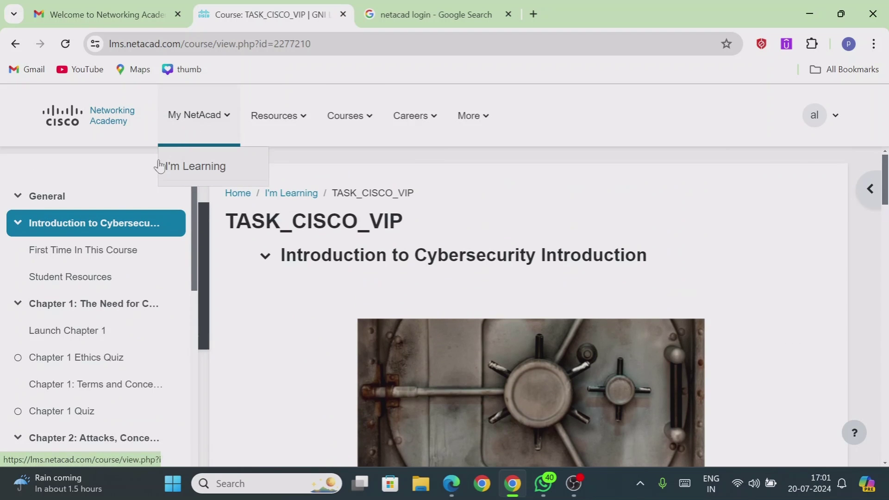
Return to the I'm Learning home dashboard and scroll to the TASK_CISCO_VIP card
mouse_move(278, 124)
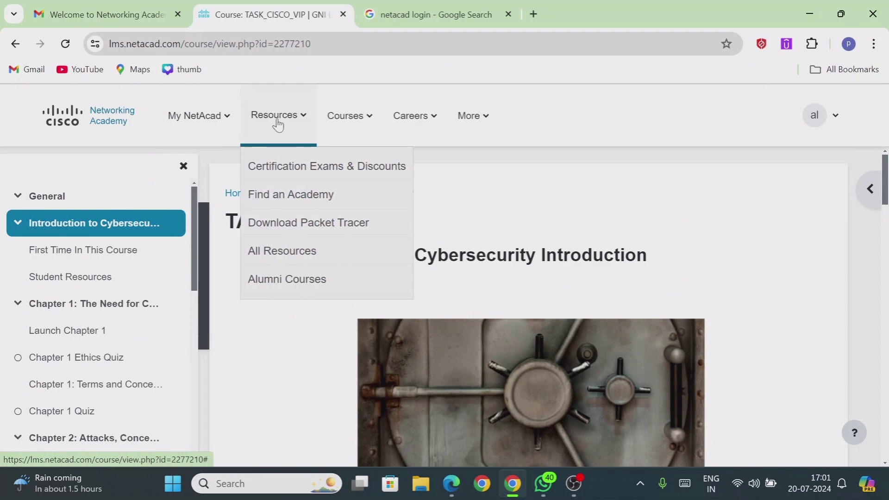
left_click(236, 194)
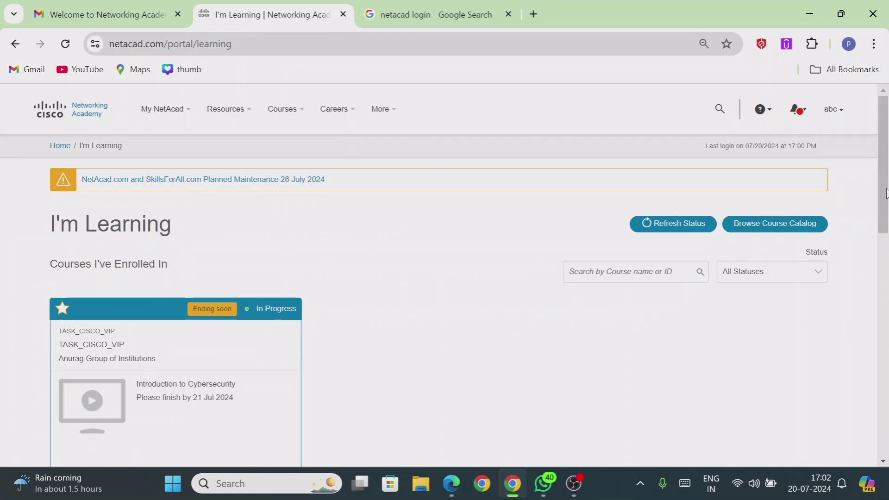
scroll(885, 192, "down", 2)
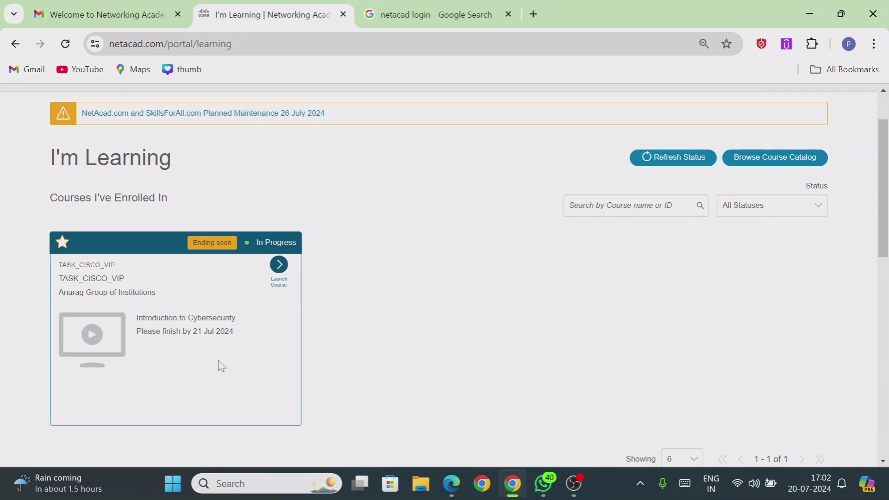
left_click_drag(885, 212, 885, 188)
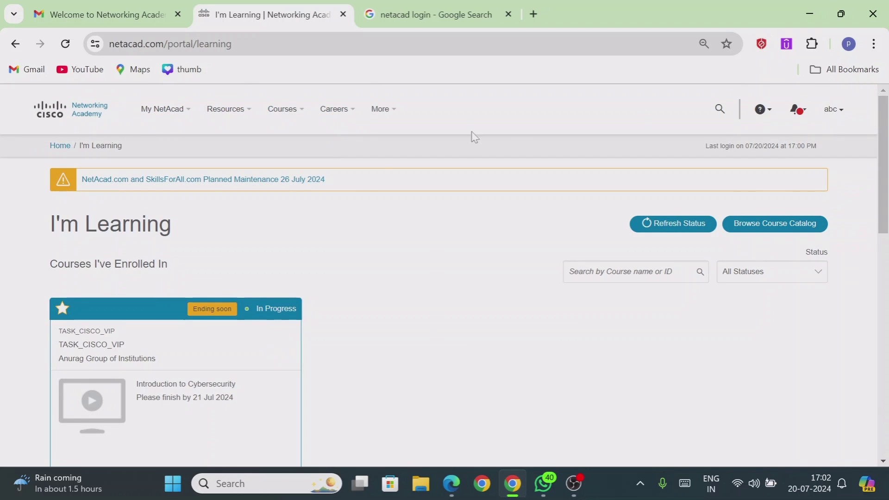
Open, close and reopen the 'abc' account menu
left_click(835, 117)
left_click(832, 116)
left_click(832, 117)
Google 'netacad login' in a new tab and open the Cisco Networking Academy site's Log In options
left_click(533, 14)
left_click(416, 304)
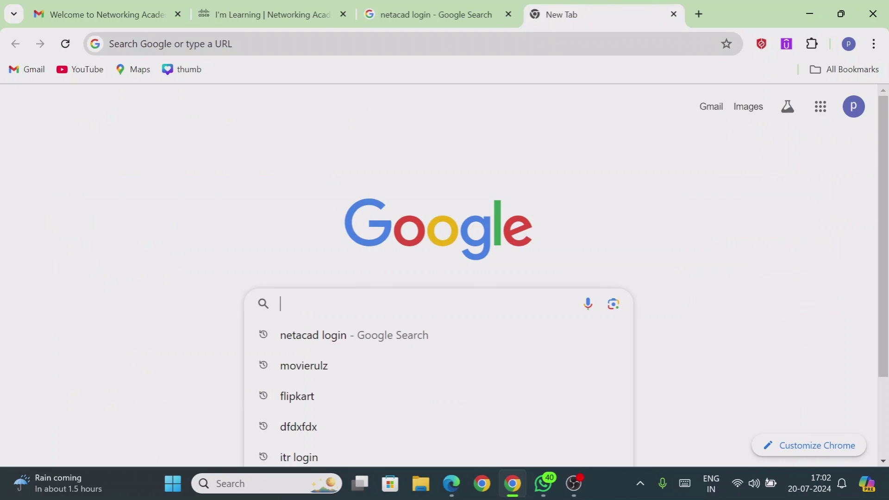
type("netacad logi")
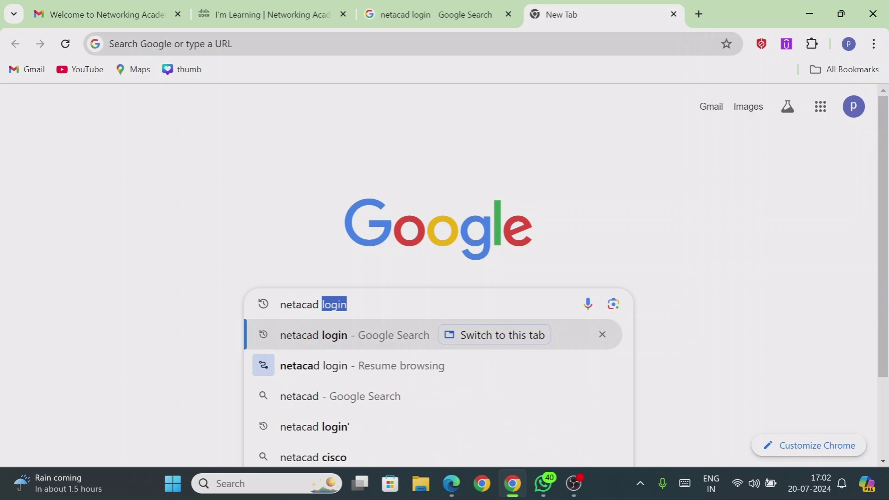
type("n")
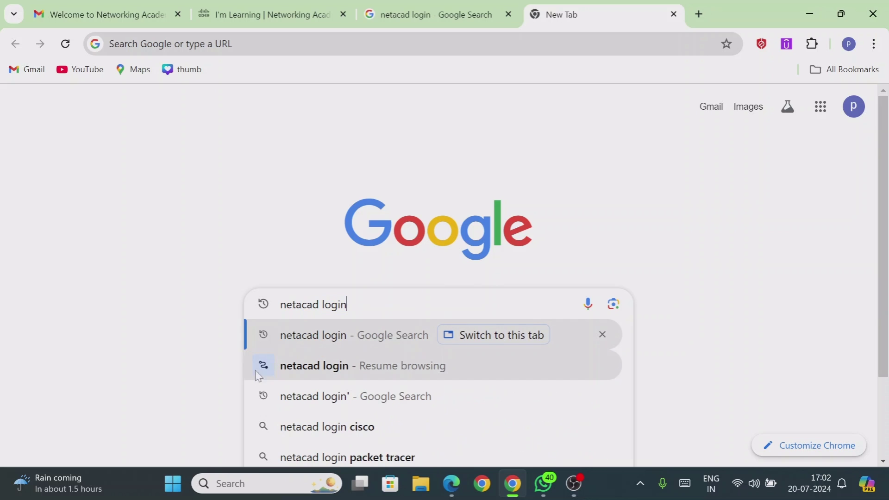
left_click(331, 338)
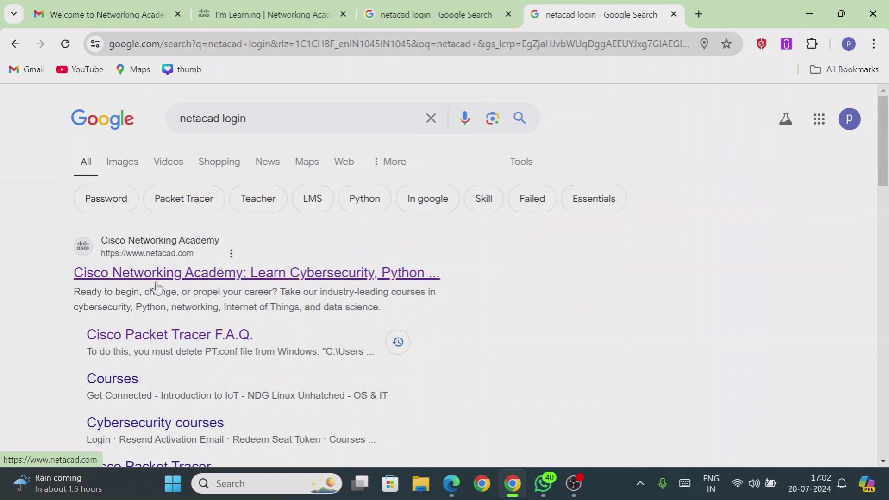
left_click(185, 278)
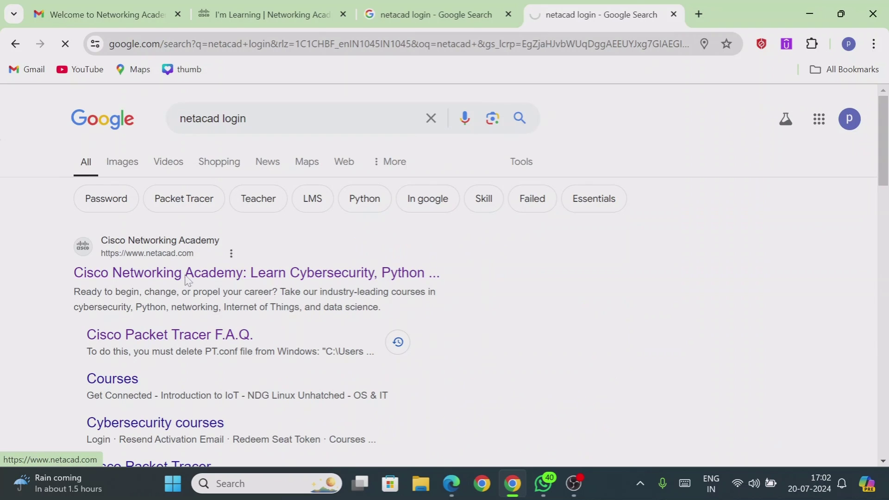
left_click(822, 109)
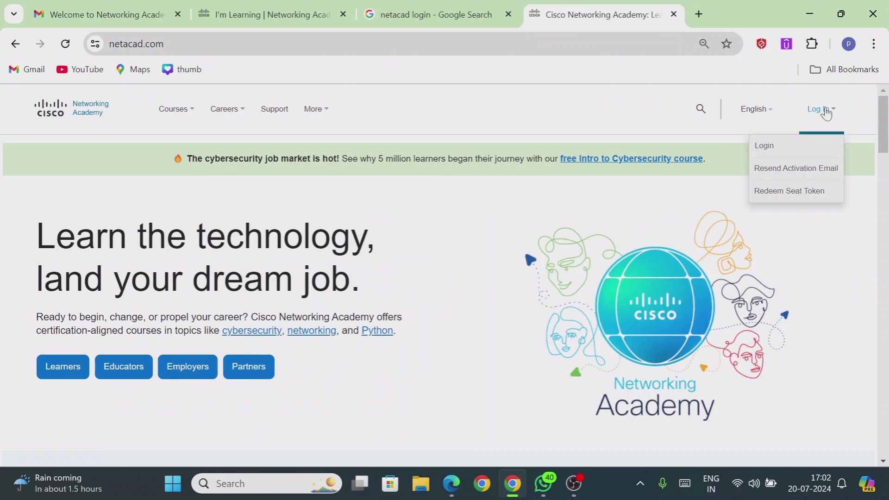
Choose Login, open the 'abc' account menu, and scroll to the TASK_CISCO_VIP course card
left_click(763, 146)
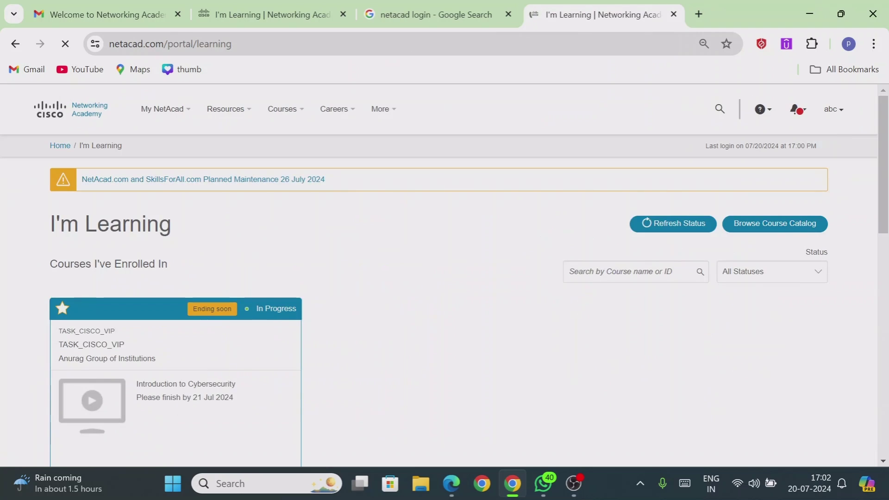
left_click(836, 113)
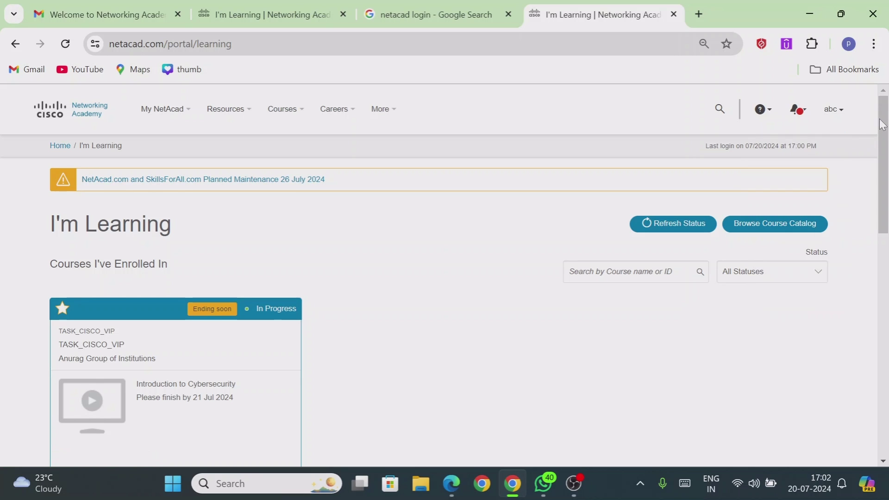
scroll(882, 124, "down", 2)
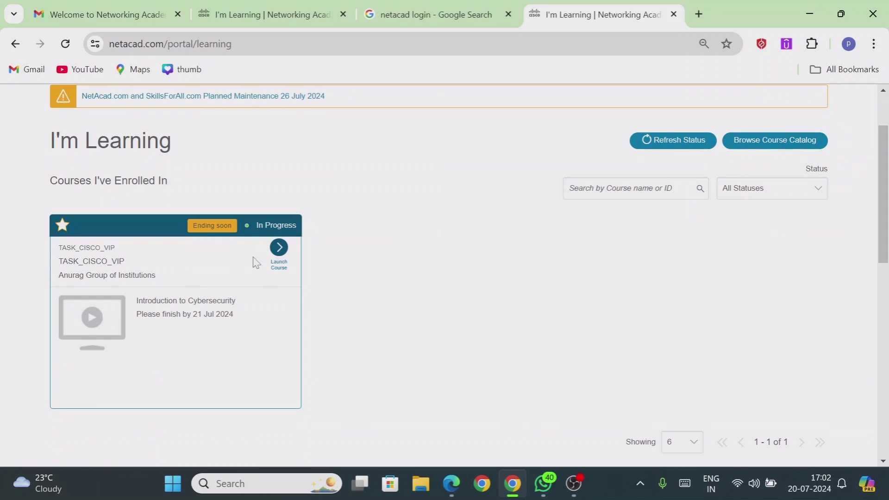
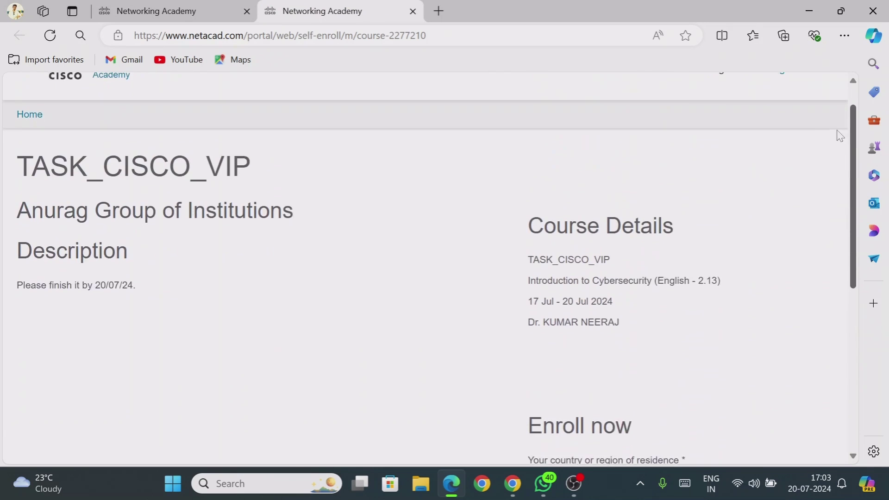
Minimize the Edge window showing the TASK_CISCO_VIP course page
left_click(809, 10)
Bring up Chrome and return to the Gmail inbox with the Networking Academy emails
left_click(512, 483)
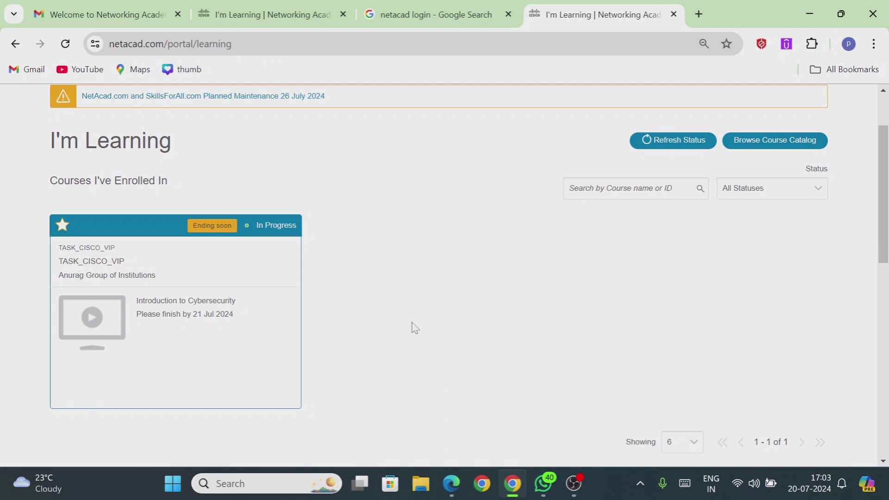
left_click(240, 16)
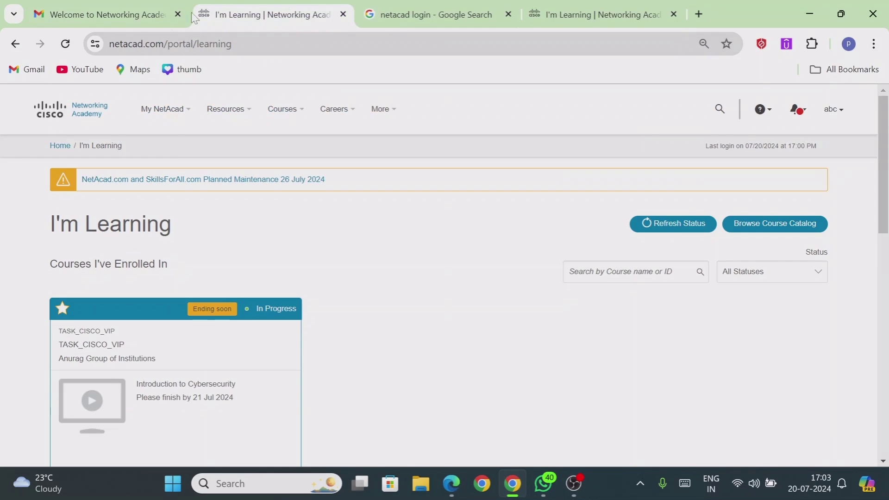
left_click(106, 14)
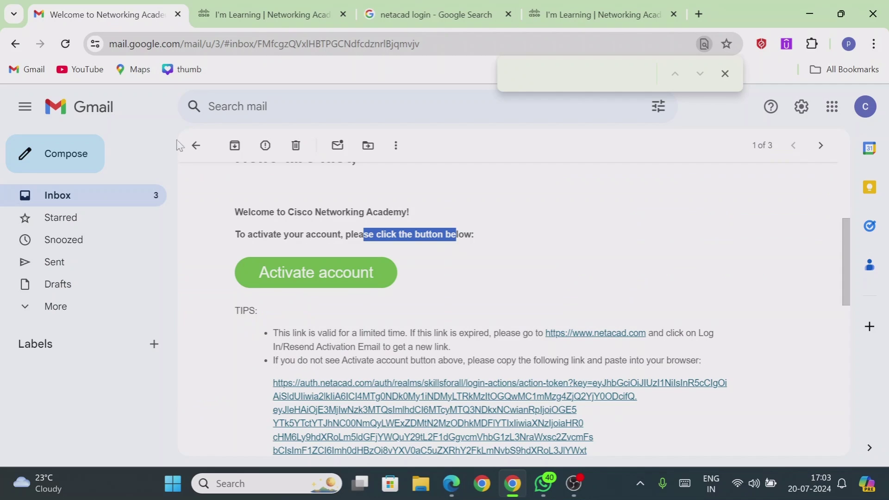
left_click(195, 145)
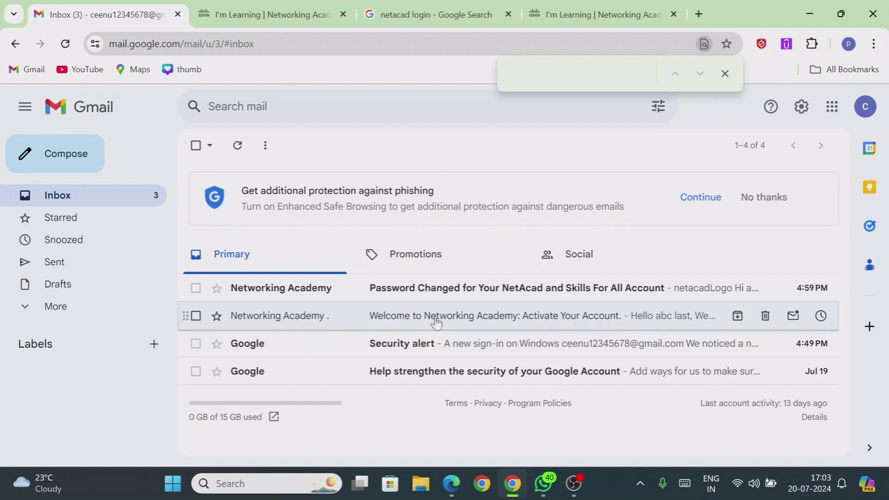
Google 'netacad login' in a new tab and open the Cisco Networking Academy site
left_click(699, 14)
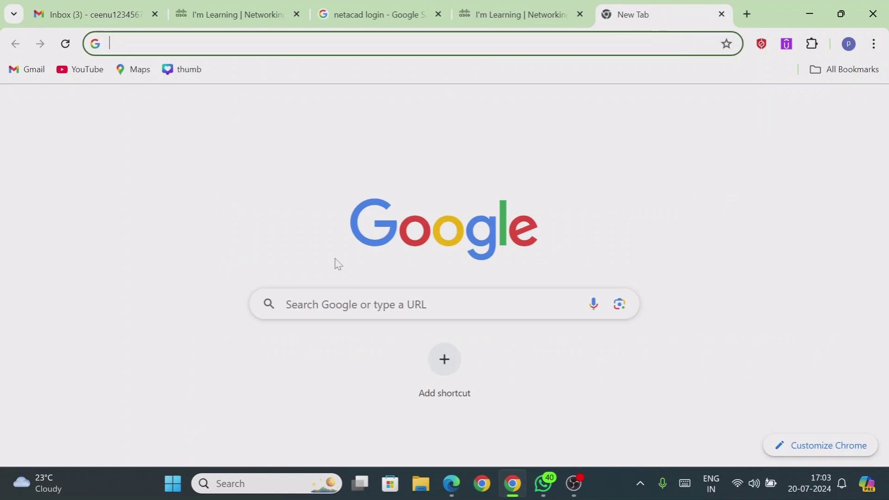
left_click(338, 304)
type("neta")
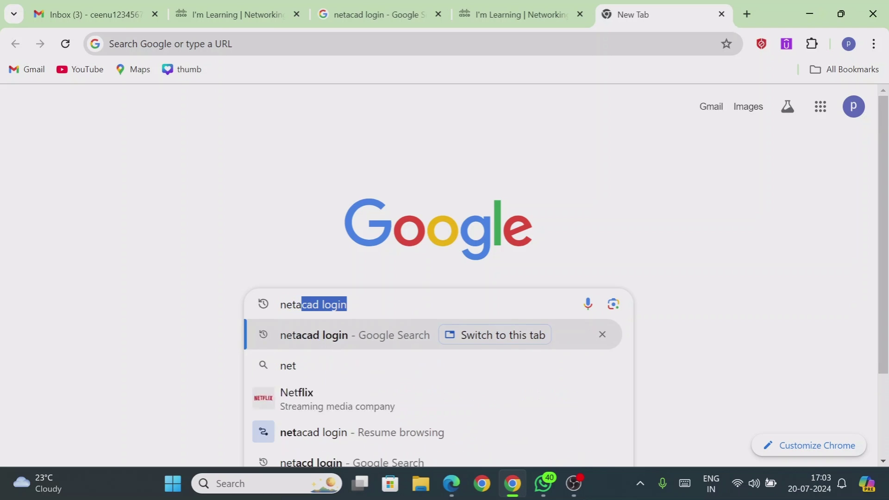
type("cad login")
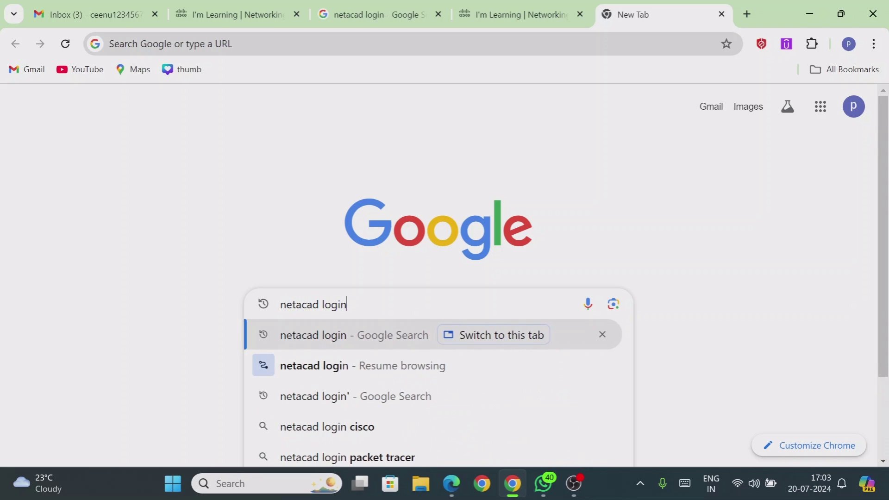
key("Return")
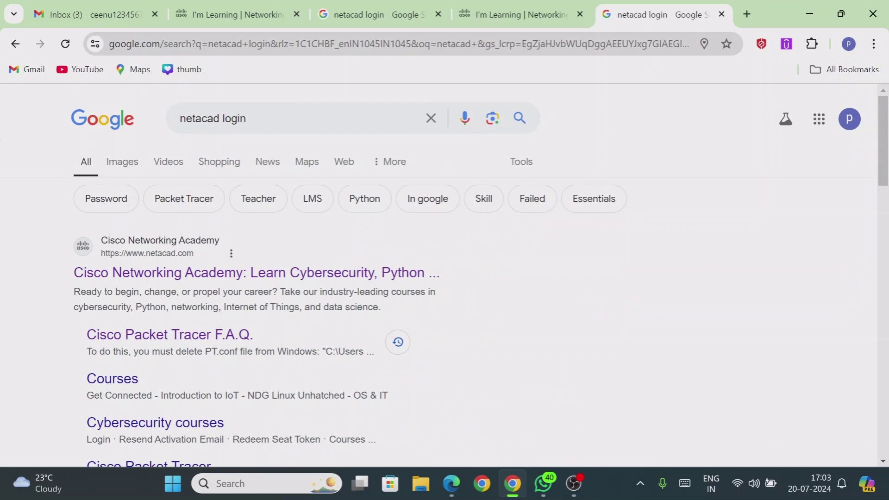
left_click(261, 275)
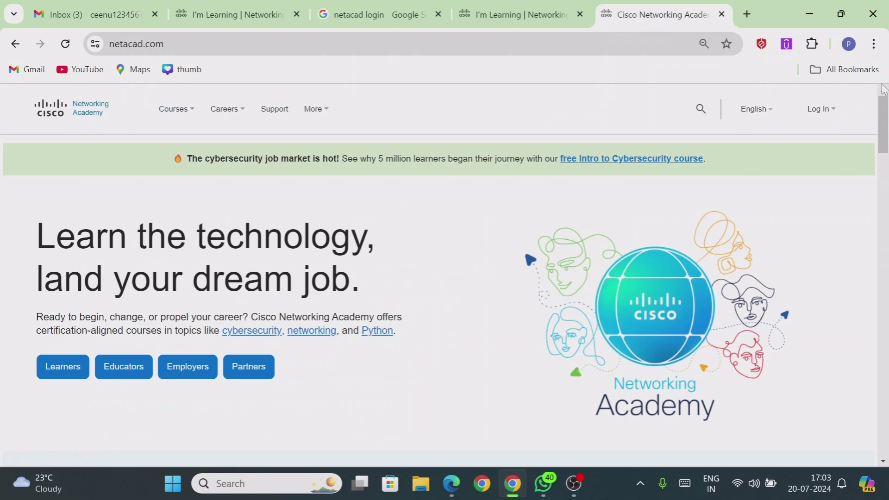
Choose Resend Activation Email from the netacad.com Log In menu
left_click(836, 110)
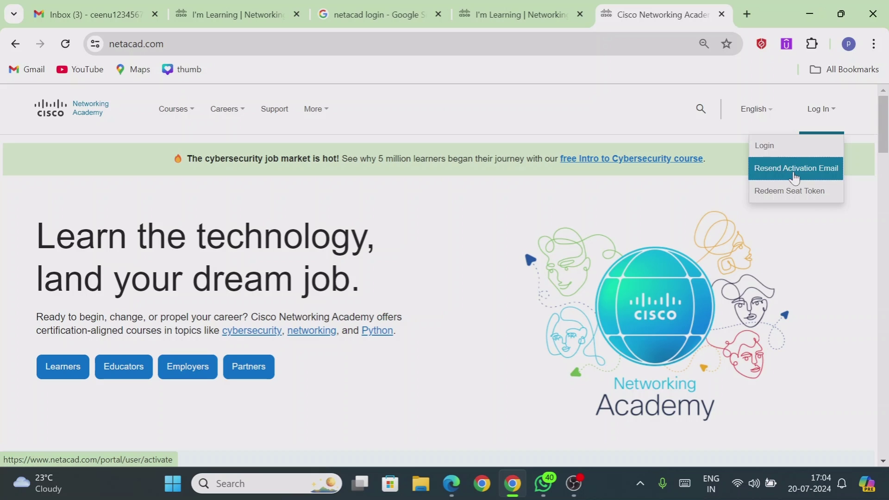
left_click(794, 177)
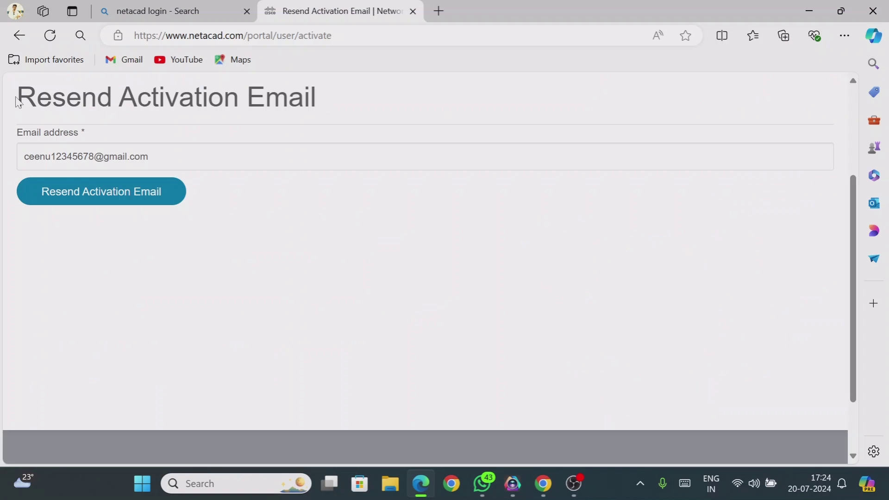
Check the prefilled email address, resend the activation email, and go back to Gmail
left_click_drag(16, 97, 82, 97)
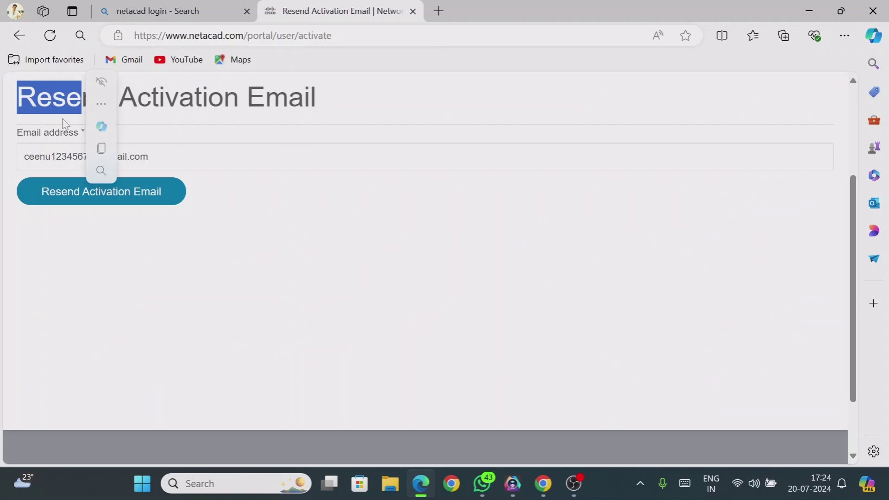
left_click(26, 157)
left_click_drag(24, 156, 135, 157)
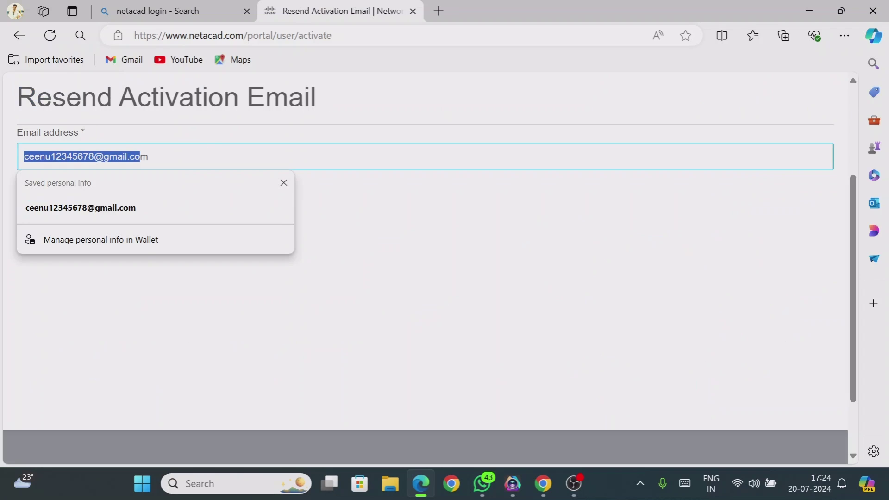
key("Escape")
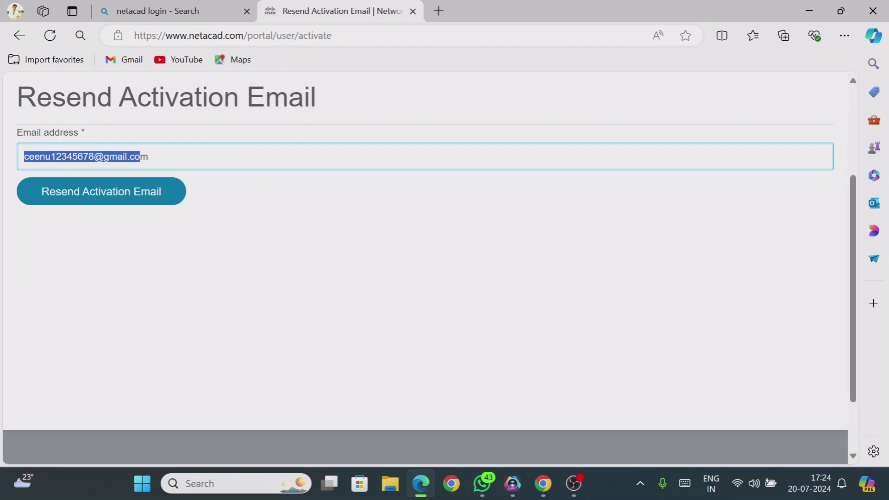
left_click(274, 219)
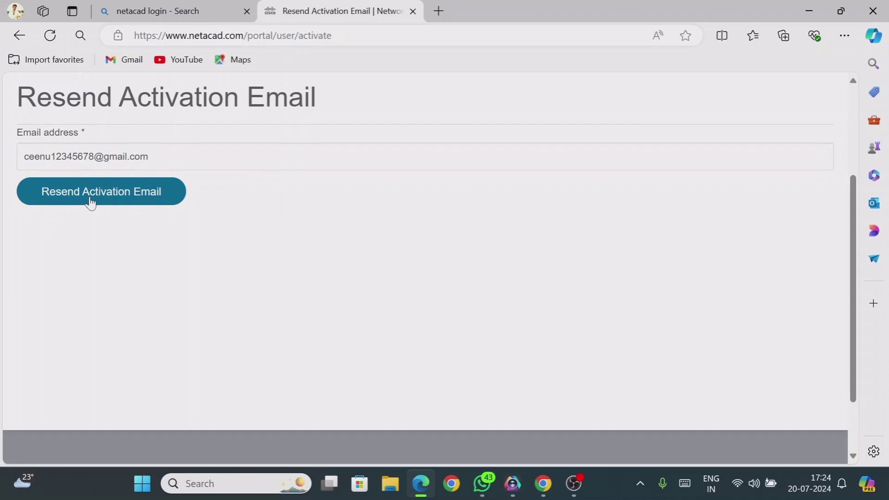
left_click(540, 484)
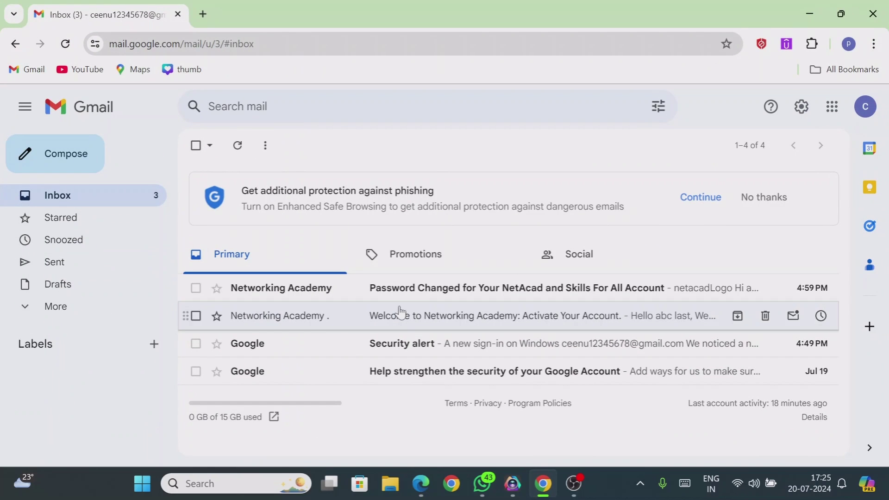
Follow the Activate account link in the 'Activate Your Account' email, then return to I'm Learning
left_click(397, 315)
left_click_drag(844, 185, 845, 259)
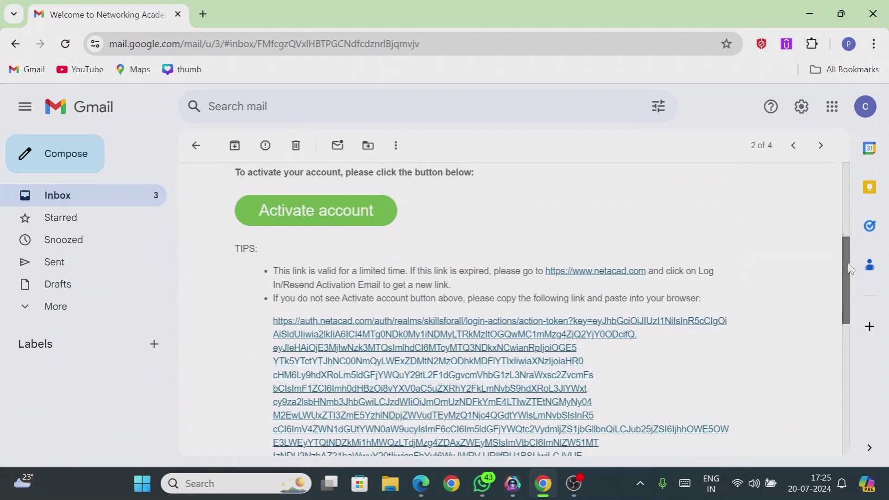
left_click(334, 215)
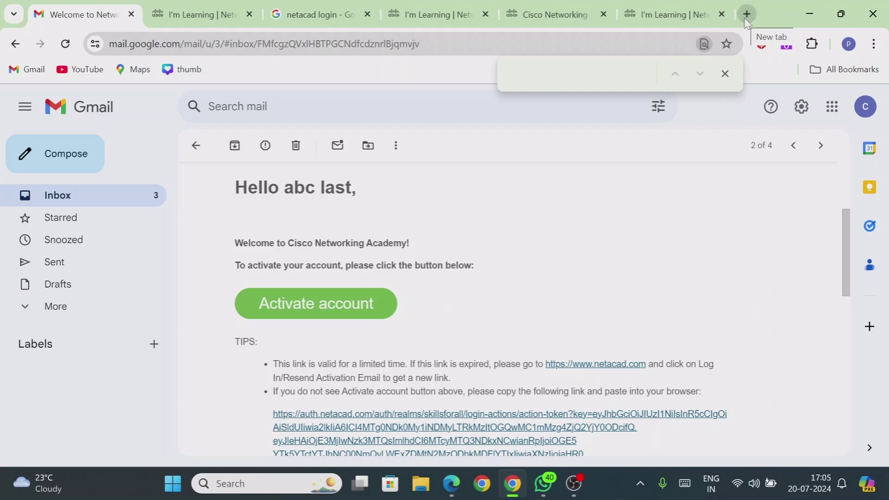
left_click(659, 9)
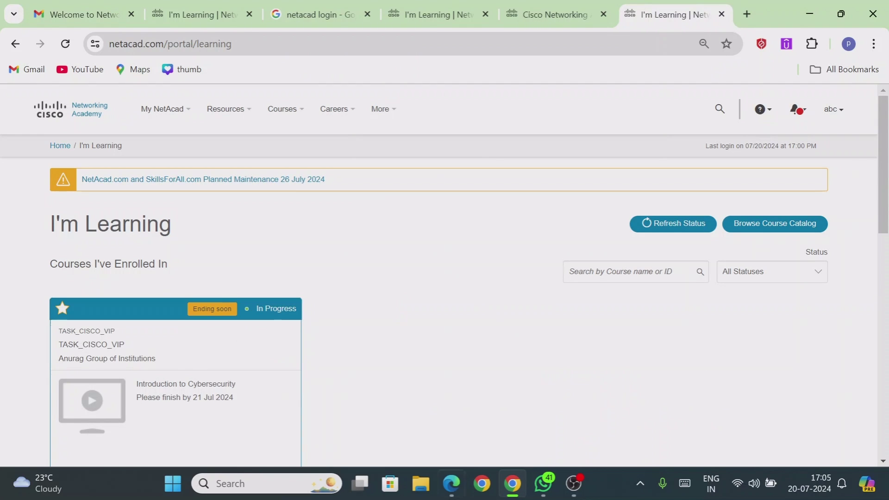
Open the NetAcad course link shared in WhatsApp
left_click(539, 477)
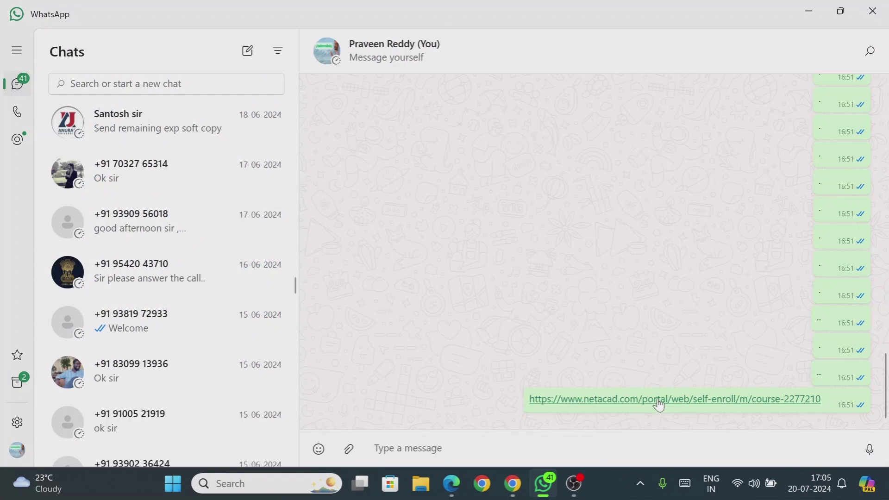
left_click(659, 400)
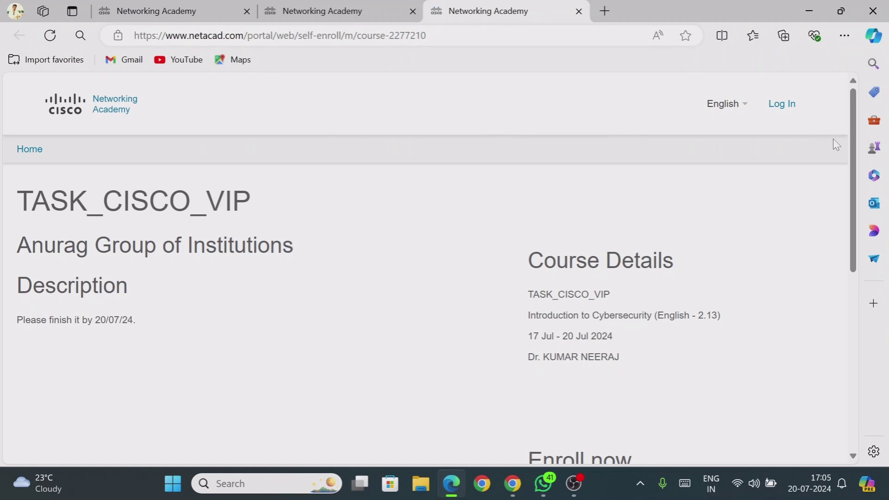
scroll(654, 210, "down", 4)
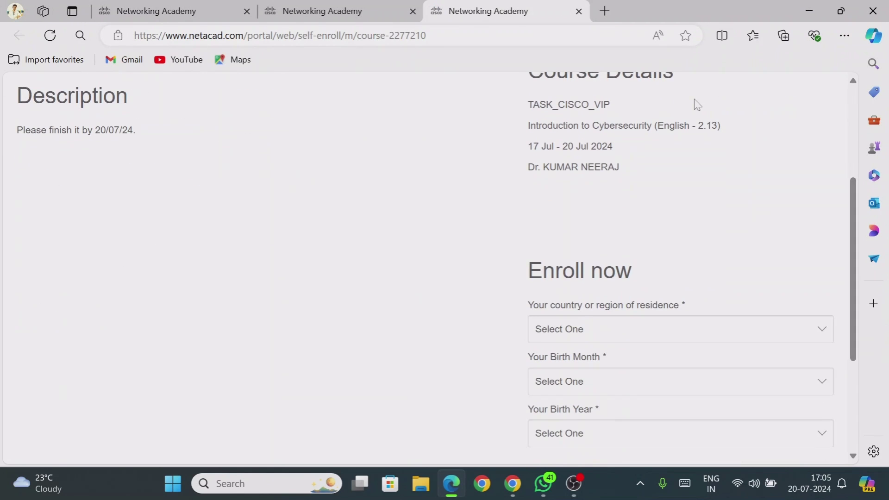
Bring Chrome back and view the activation email in Gmail
left_click(809, 10)
left_click(512, 484)
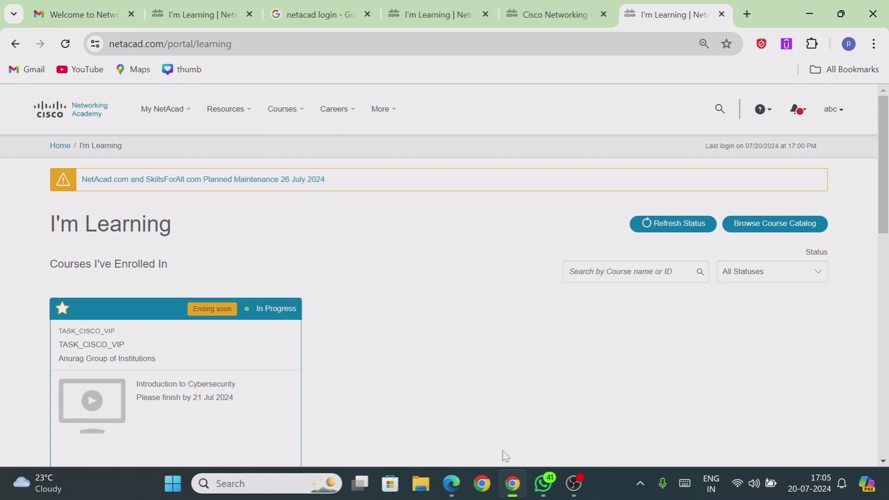
left_click(69, 19)
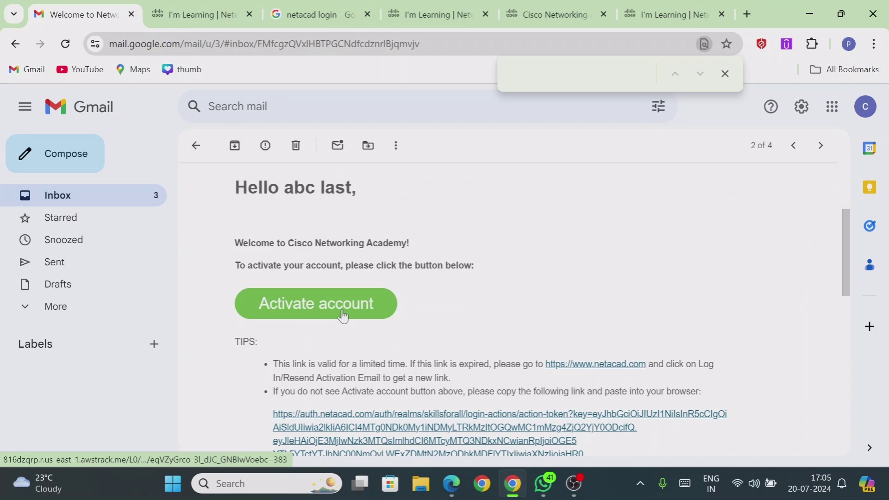
Google 'netacd login' in a new empty tab
left_click(748, 10)
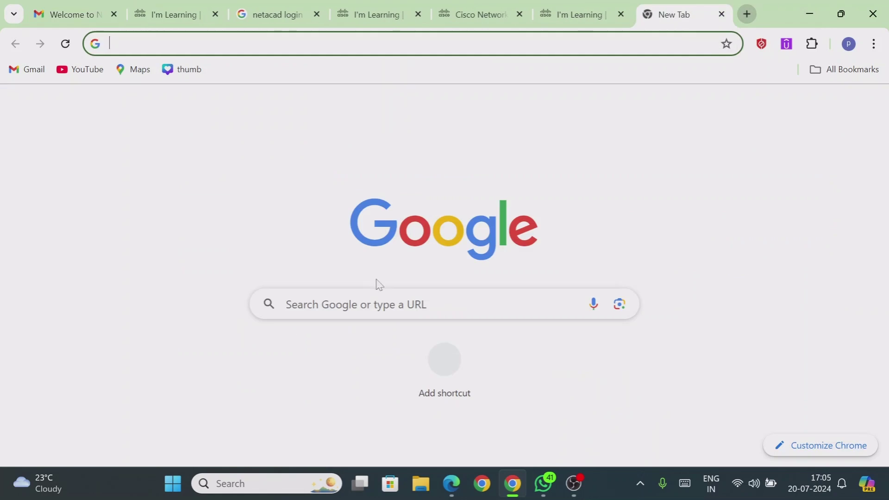
left_click(377, 303)
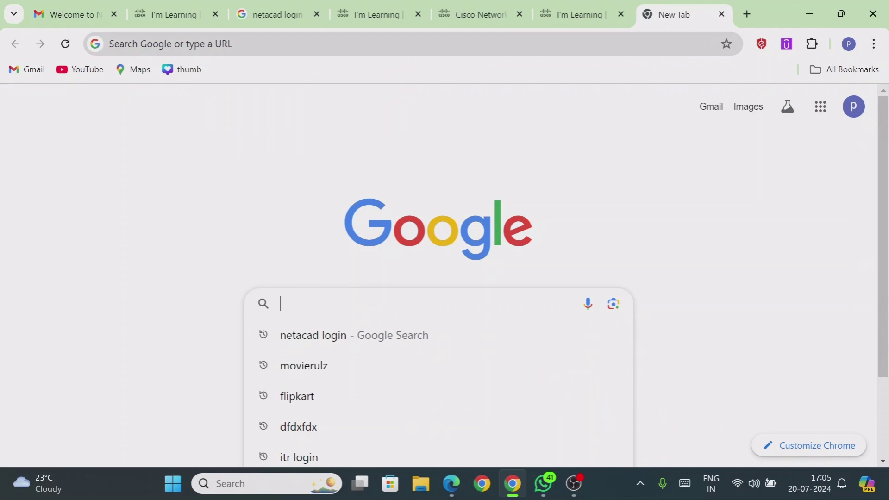
type("neta")
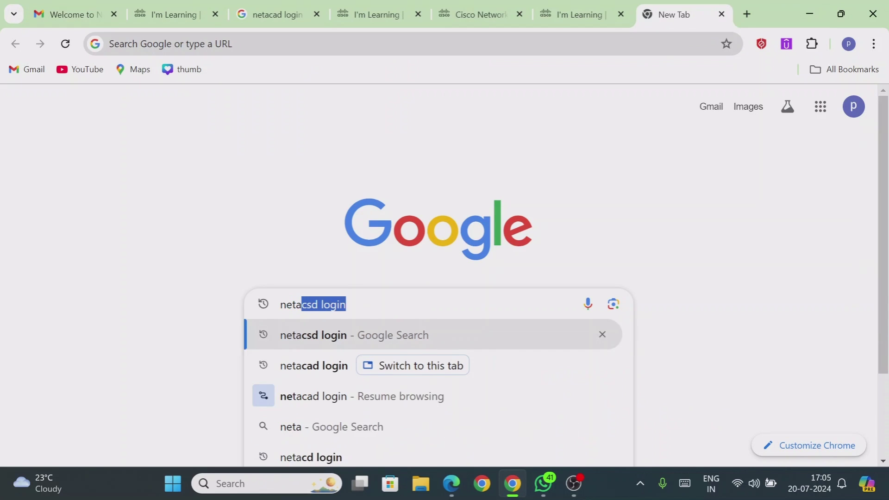
type("cd login")
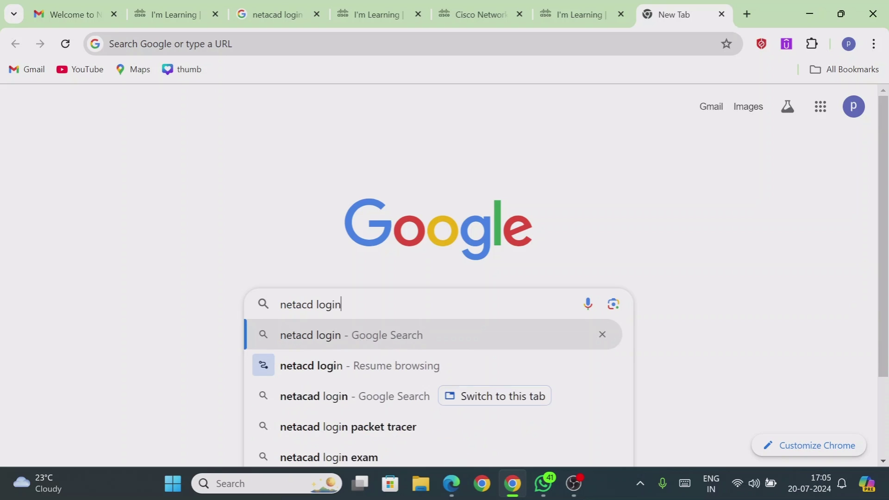
key("Return")
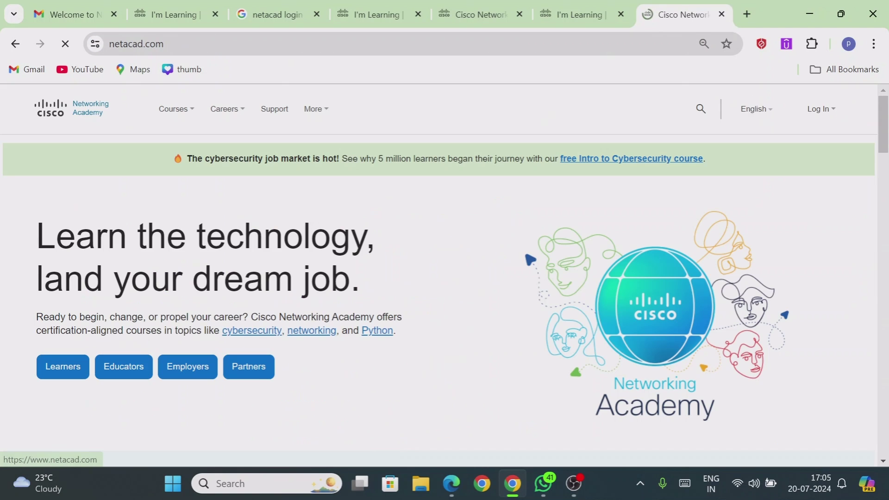
Log in to NetAcad, close the duplicate I'm Learning tab, and log out
left_click(834, 113)
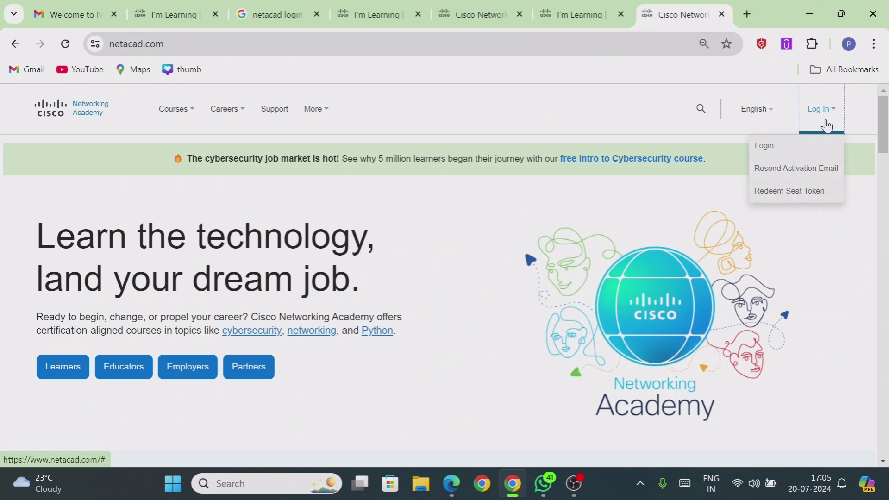
left_click(785, 155)
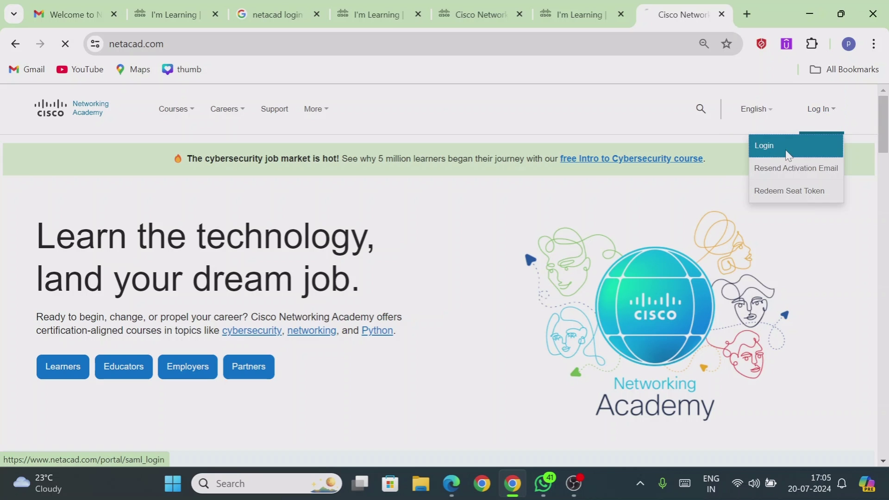
left_click(620, 15)
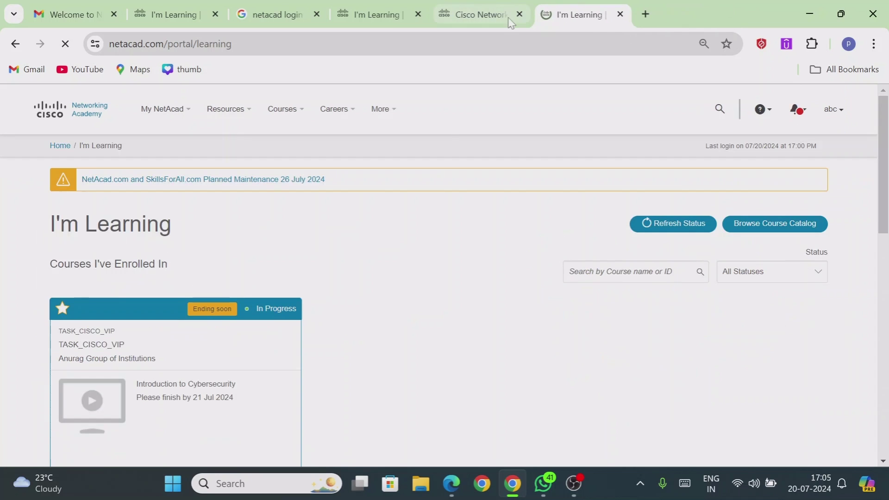
left_click(512, 14)
left_click(583, 14)
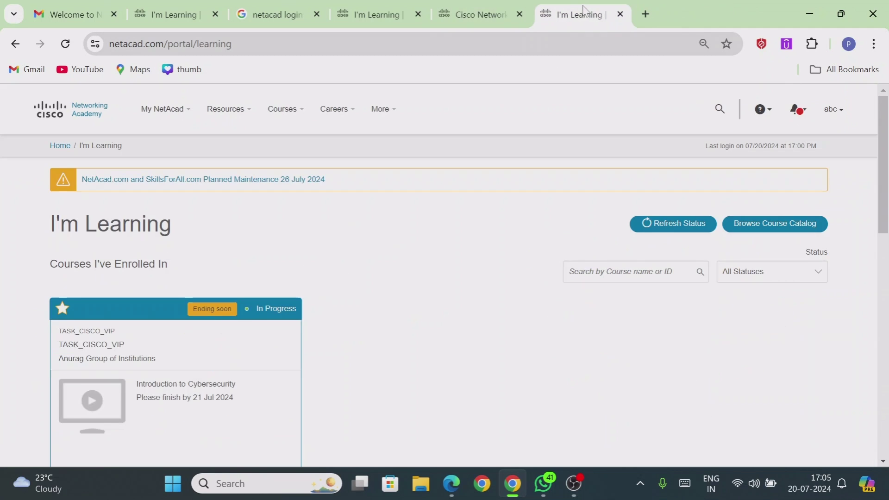
left_click(835, 110)
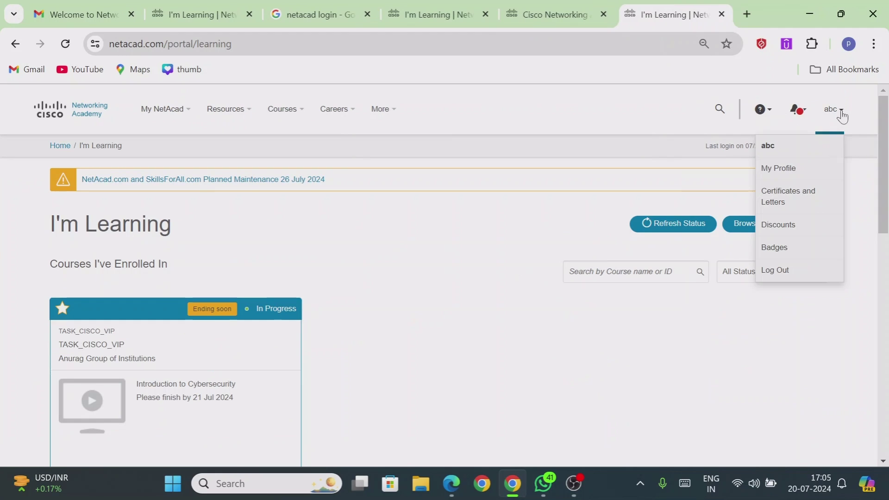
left_click(795, 271)
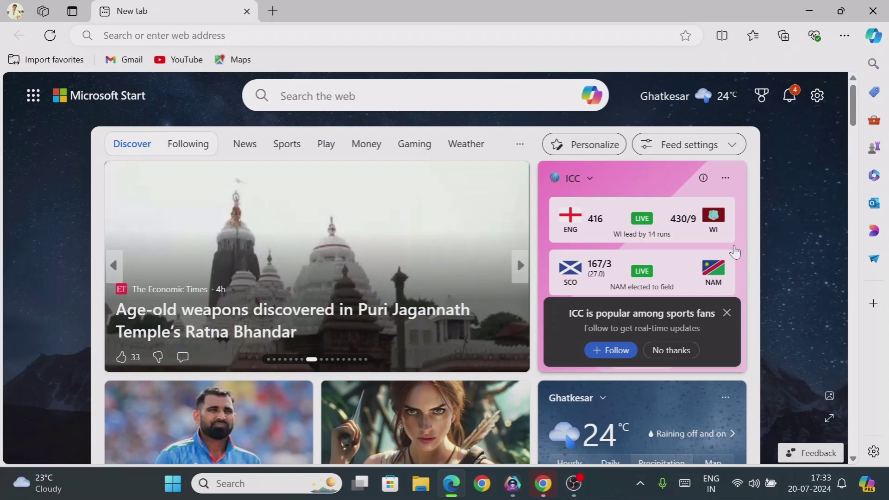
Rerun the recent 'netacad login' search in Edge and open the NetAcad Log In menu
left_click(278, 36)
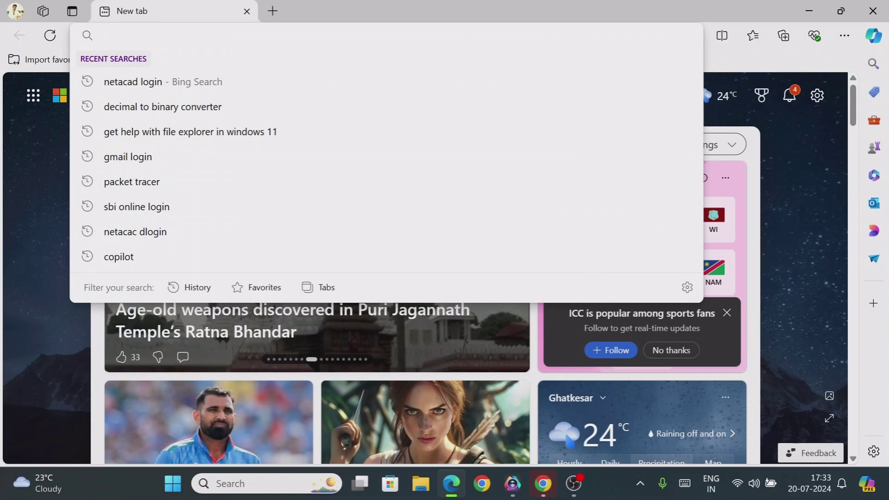
left_click(131, 83)
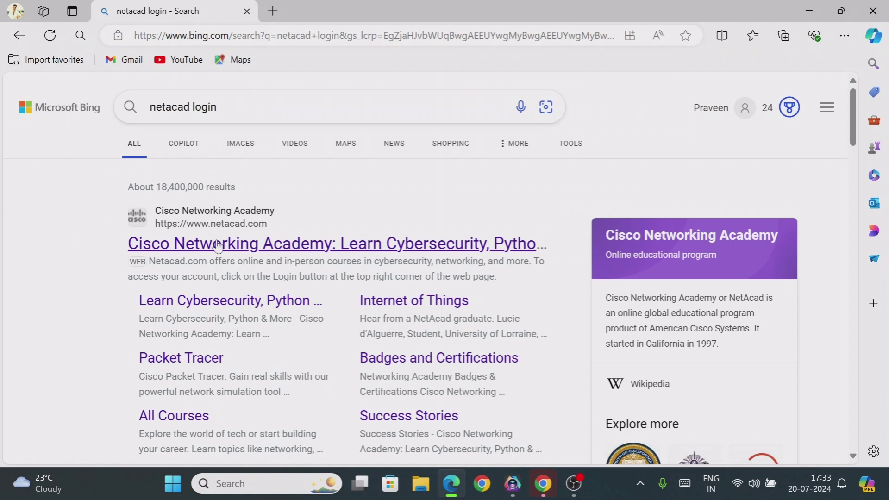
left_click(218, 244)
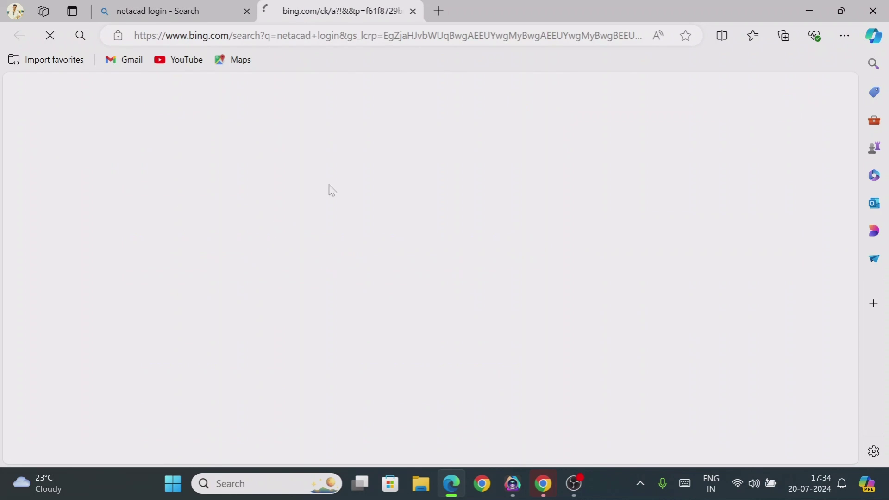
left_click(798, 114)
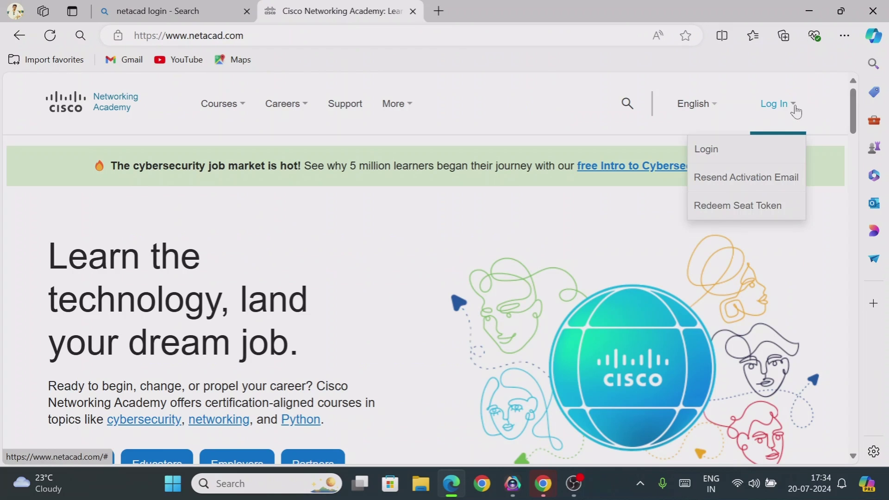
Enter the account's Gmail address on the NetAcad login page and continue to the password step
left_click(708, 158)
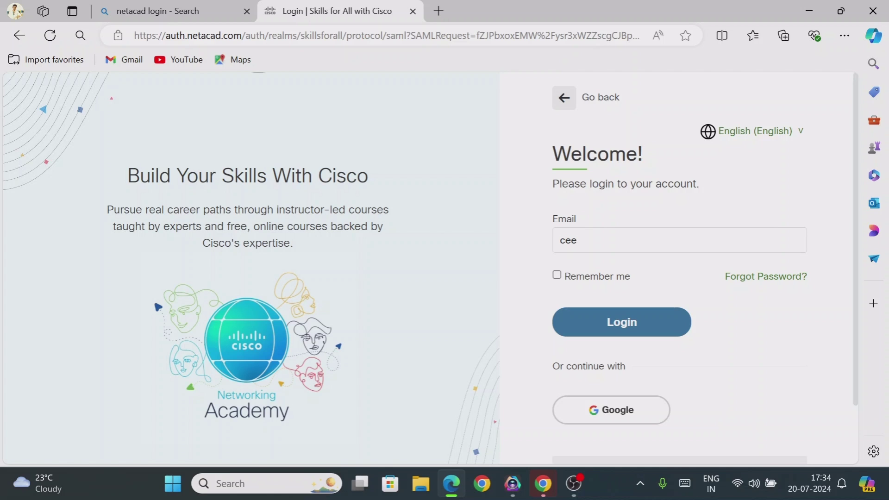
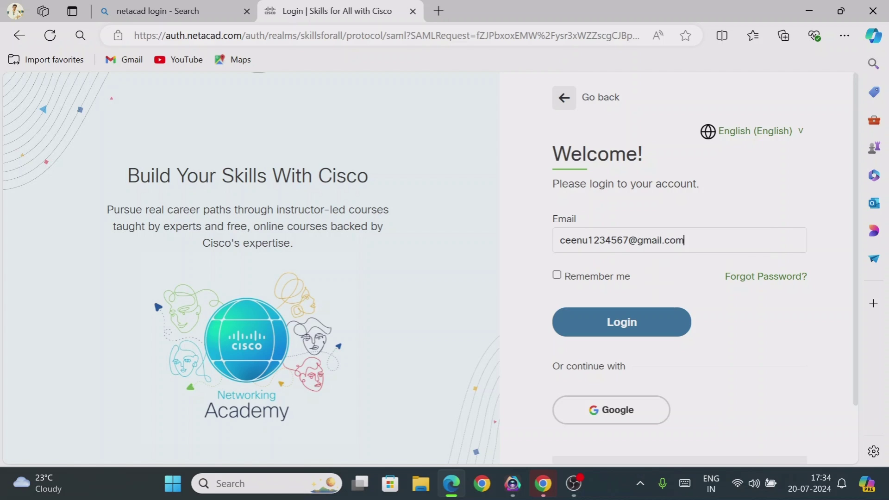
left_click(593, 317)
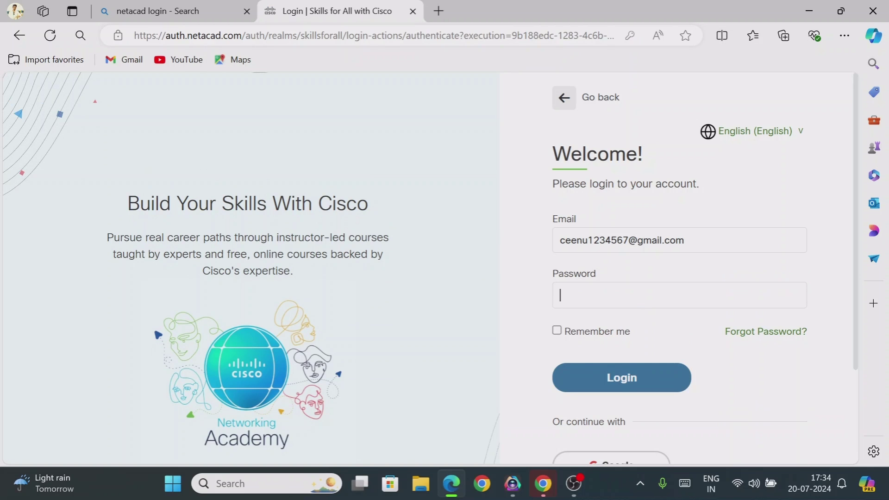
left_click(648, 239)
Submit a Forgot Password reset request for the account's Gmail address
left_click(495, 303)
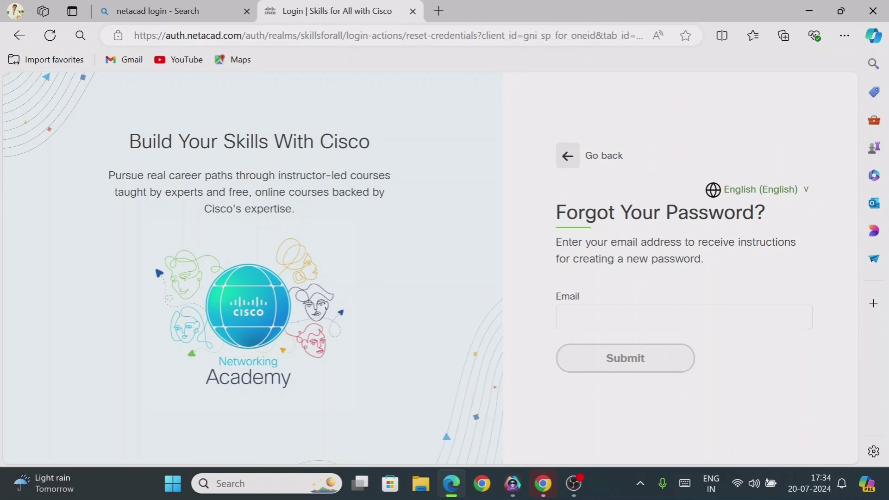
left_click_drag(568, 242, 778, 242)
left_click_drag(566, 259, 710, 265)
left_click(617, 320)
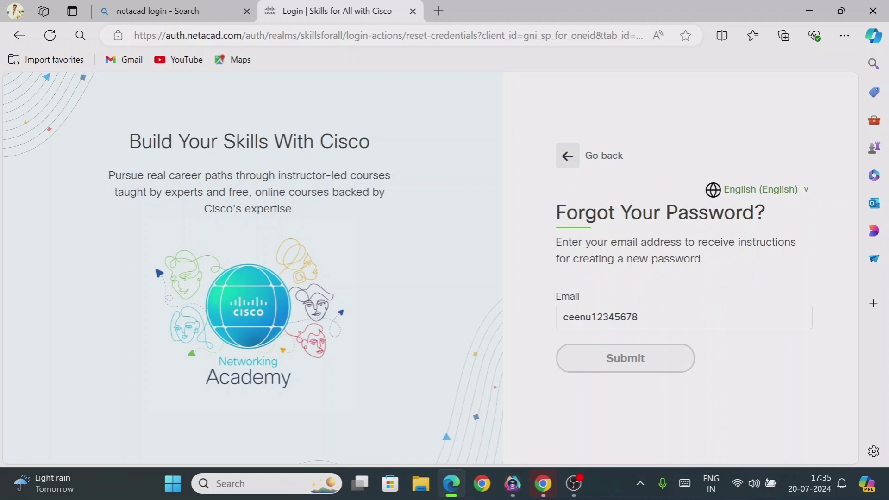
left_click(589, 360)
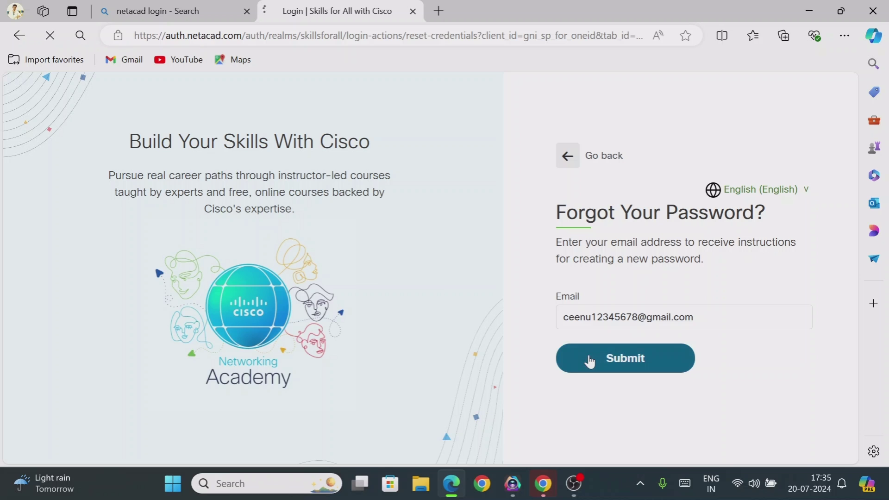